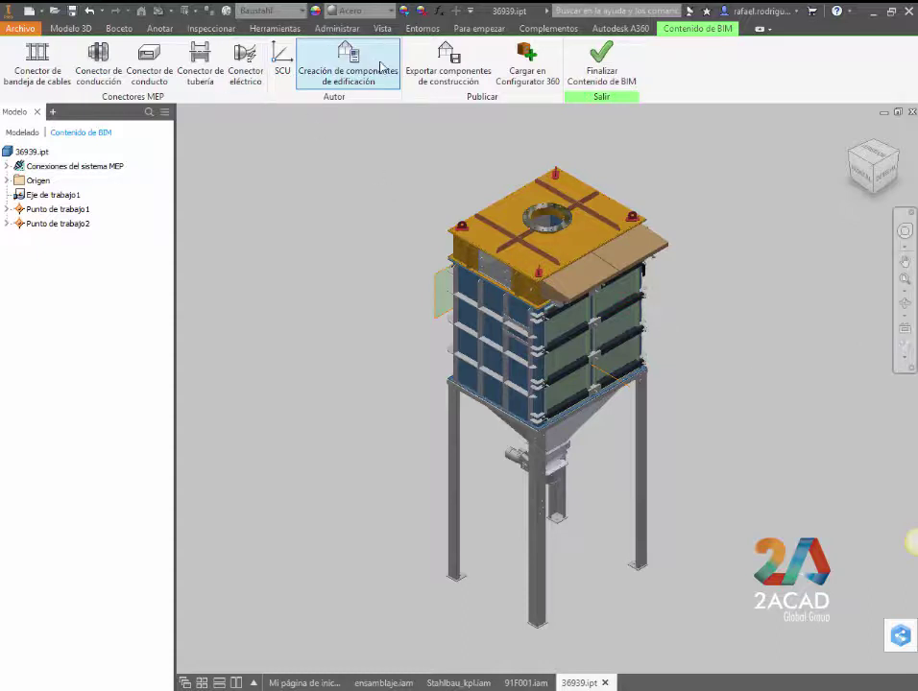
# Author the filter as a building component with its insertion point at the left leg's foot
pyautogui.click(358, 76)
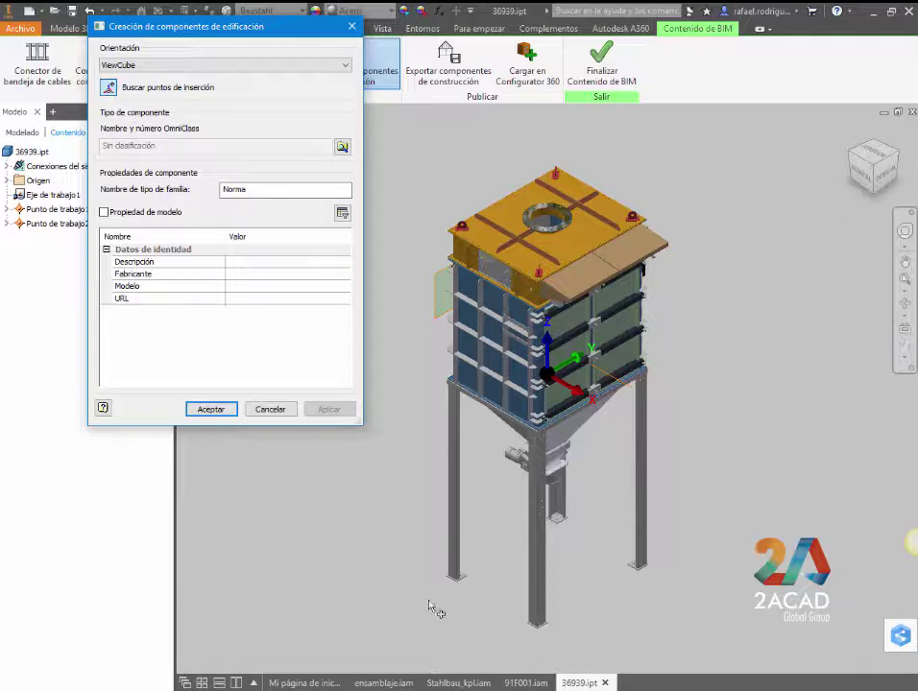
pyautogui.click(455, 576)
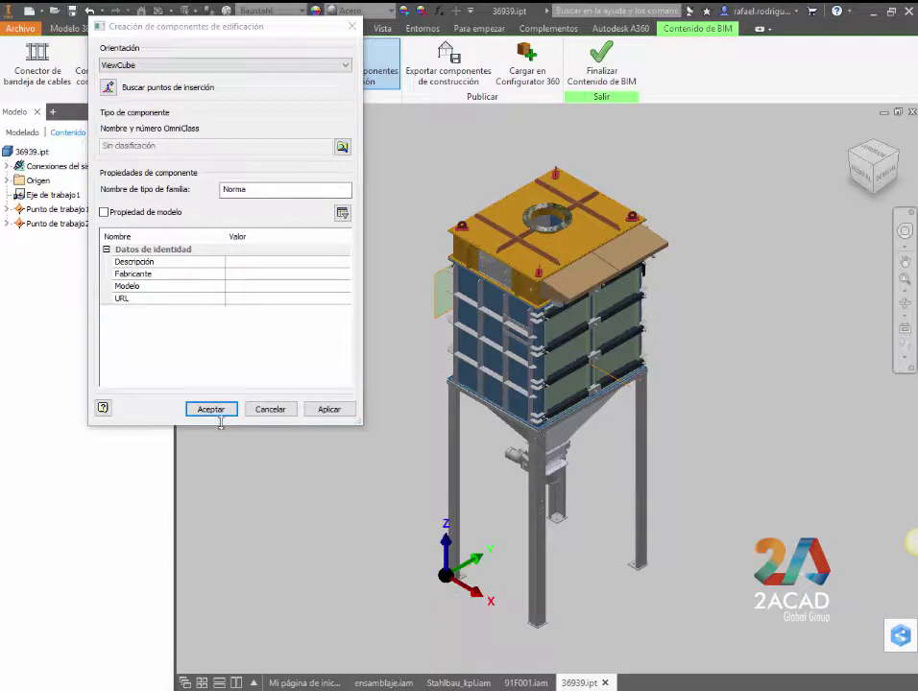
pyautogui.click(329, 409)
pyautogui.click(211, 409)
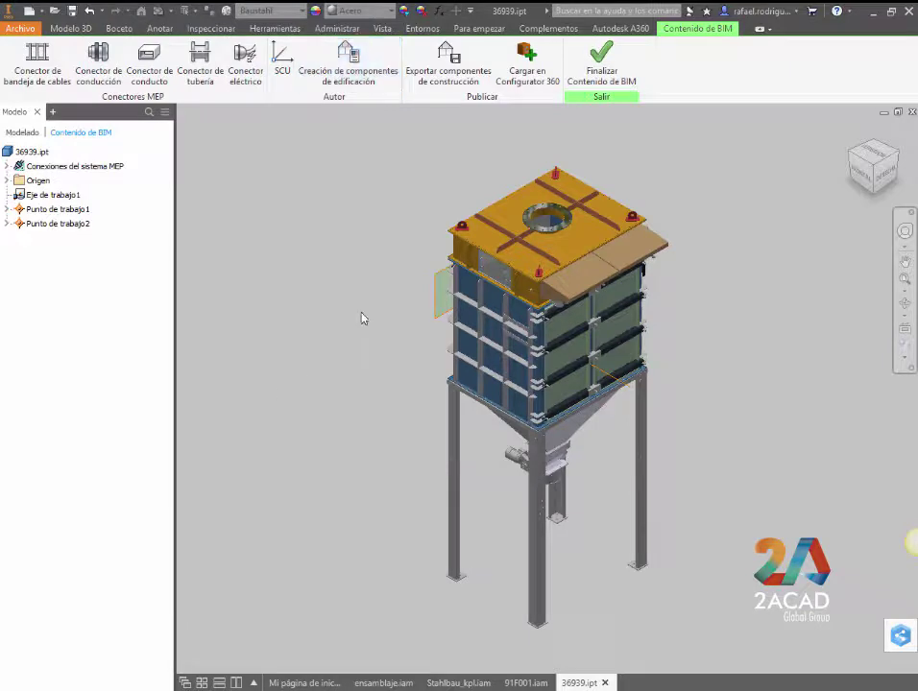
# Export the filter as 36939.rfa into the familias REVIT folder, confirming the save outside the project
pyautogui.click(423, 64)
pyautogui.click(422, 155)
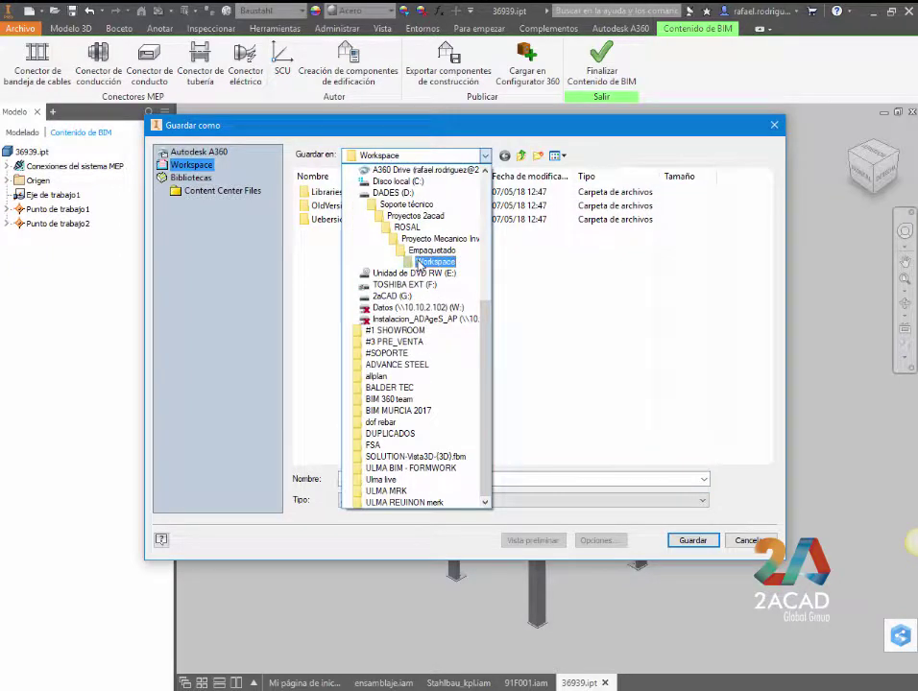
pyautogui.click(442, 238)
pyautogui.doubleClick(383, 203)
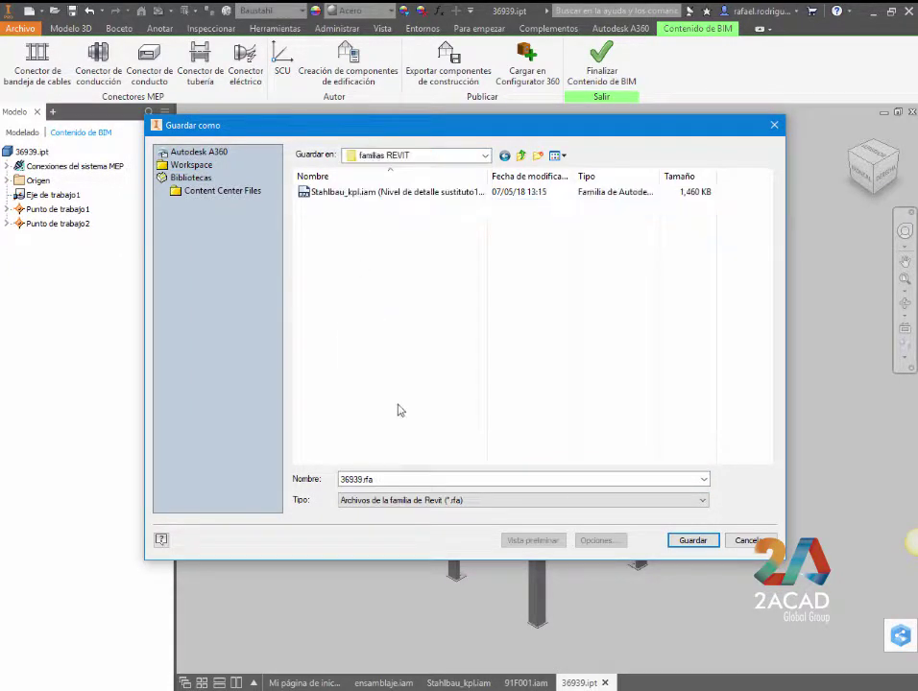
pyautogui.click(692, 540)
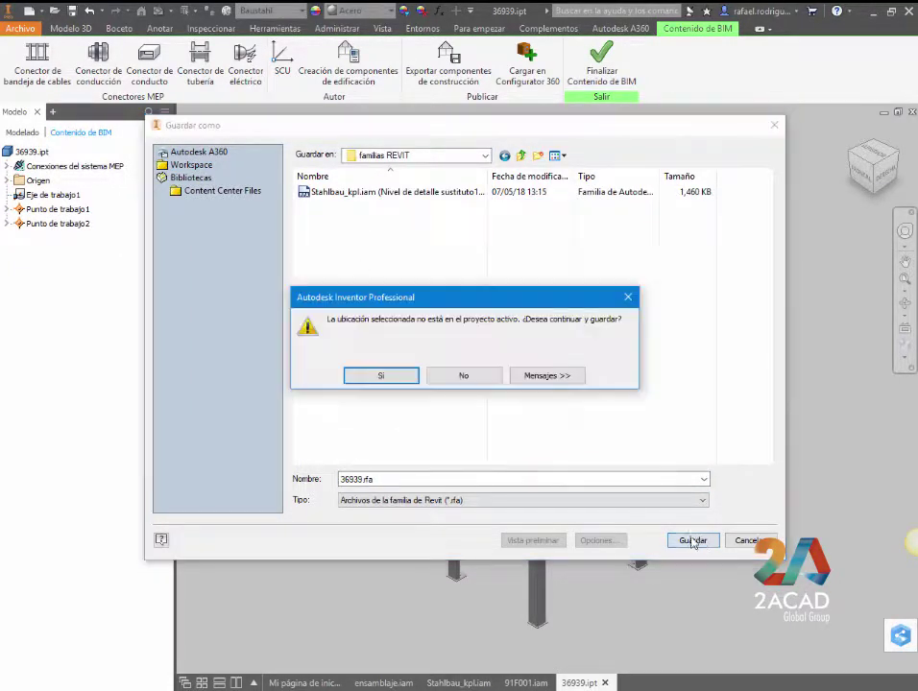
pyautogui.click(404, 376)
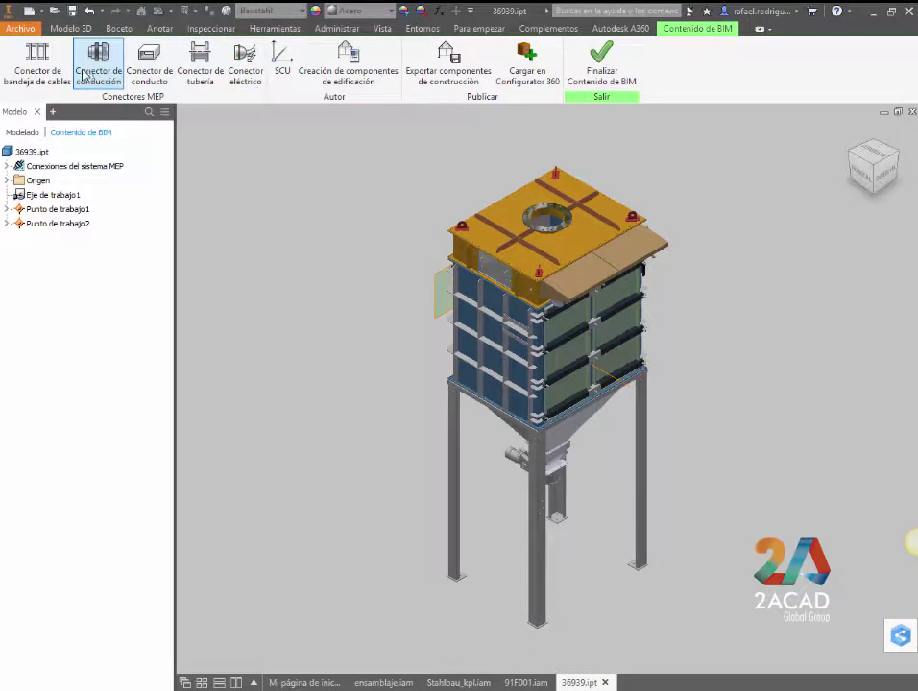
# Place a pipe connector on the top elbow's opening with system type Retorno hidrónico
pyautogui.click(200, 62)
pyautogui.scroll(-2, 557, 336)
pyautogui.moveTo(576, 327)
pyautogui.keyDown('shift'); pyautogui.mouseDown(button='middle')
pyautogui.moveTo(448, 238)
pyautogui.moveTo(518, 232)
pyautogui.mouseUp(button='middle'); pyautogui.keyUp('shift')
pyautogui.scroll(3, 538, 230)
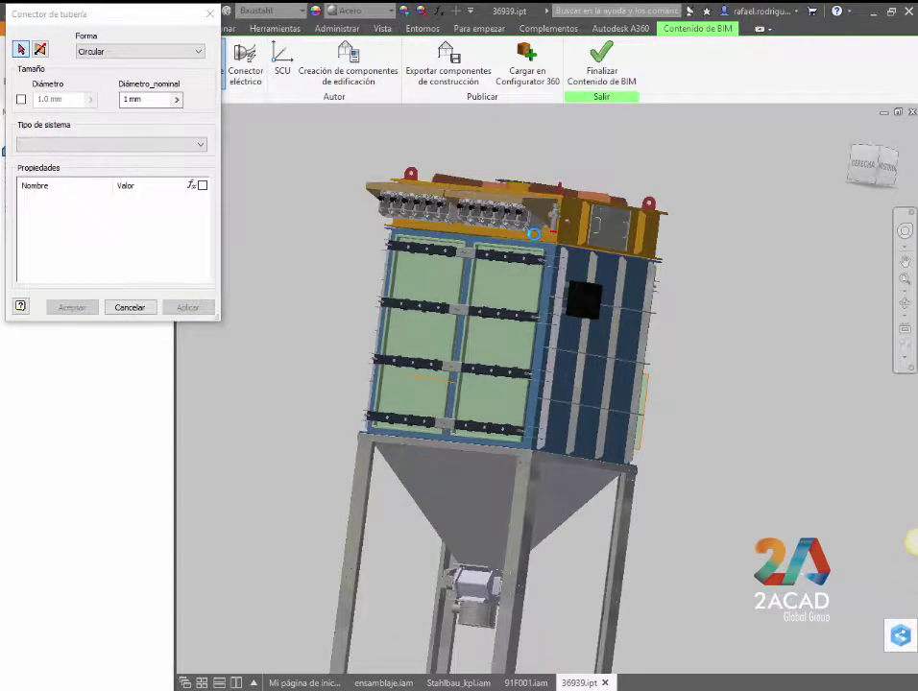
pyautogui.scroll(4, 532, 235)
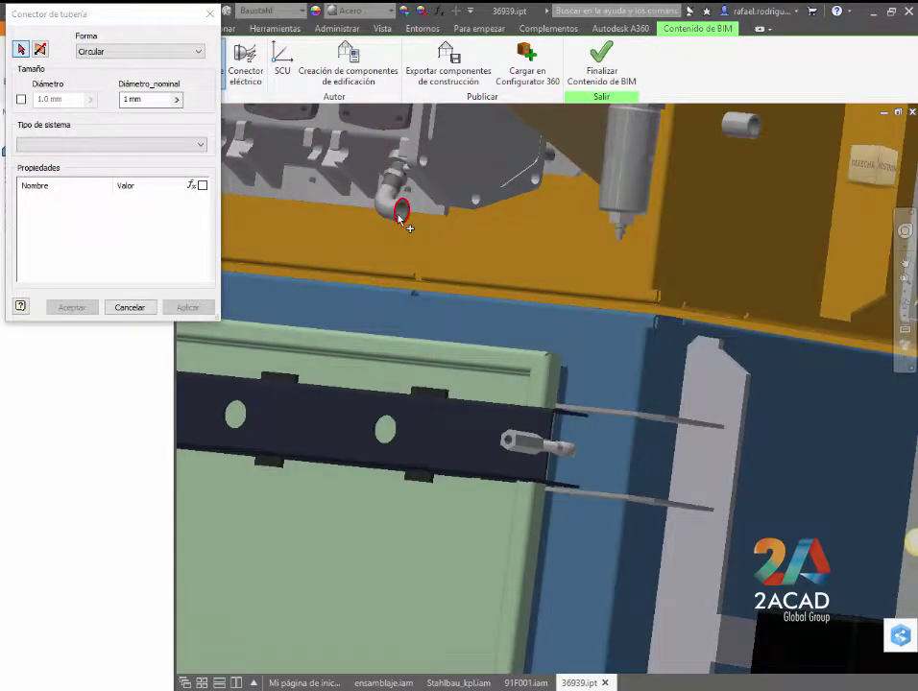
pyautogui.click(144, 99)
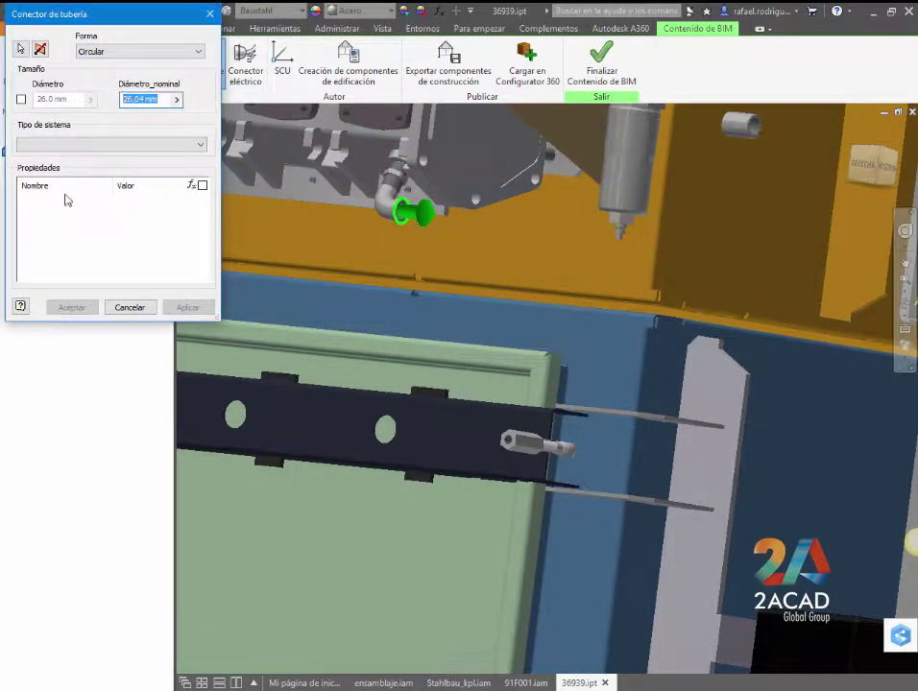
pyautogui.click(58, 144)
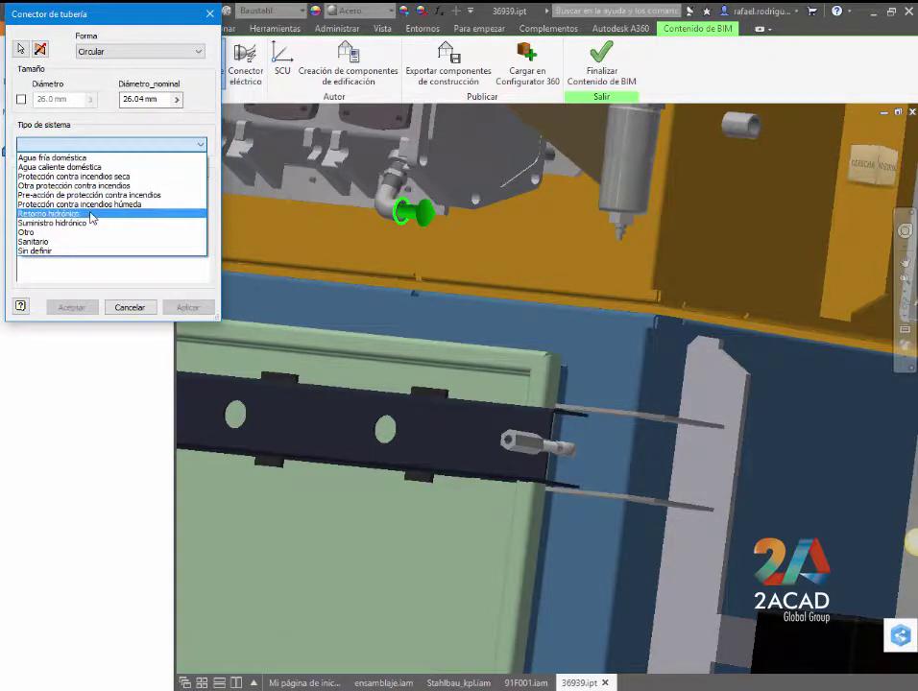
pyautogui.click(92, 213)
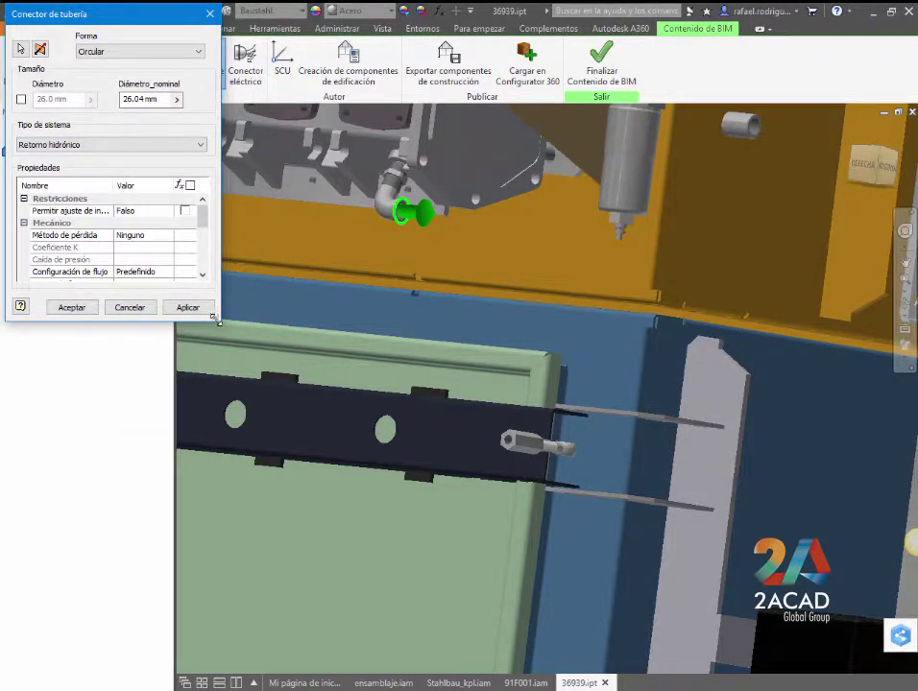
# Keep the flow configuration as Predefinido and create the 26.04 mm connector
pyautogui.moveTo(216, 321); pyautogui.dragTo(573, 569)
pyautogui.click(264, 217)
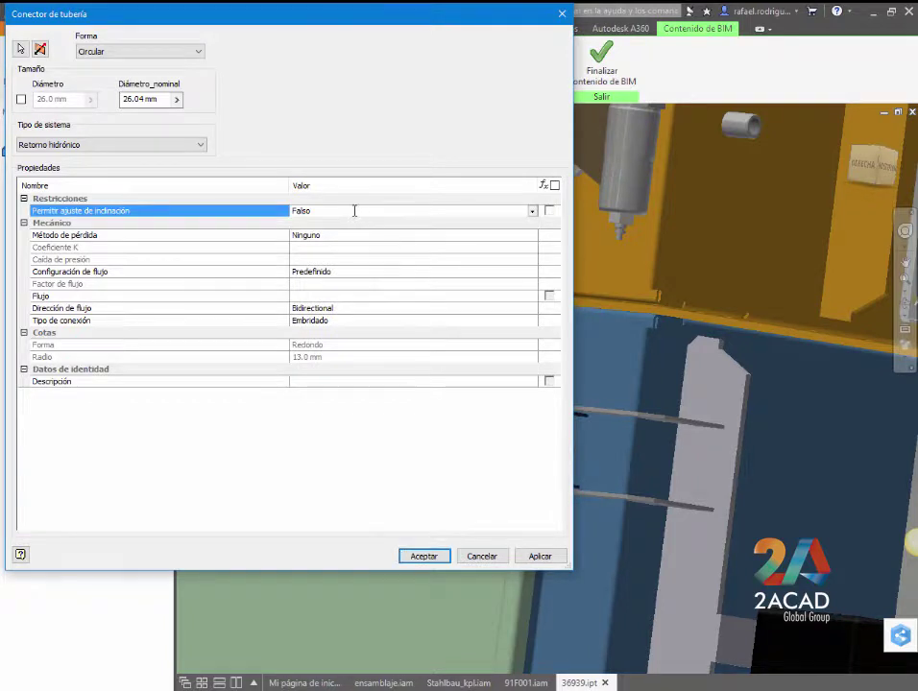
pyautogui.click(346, 273)
pyautogui.click(531, 272)
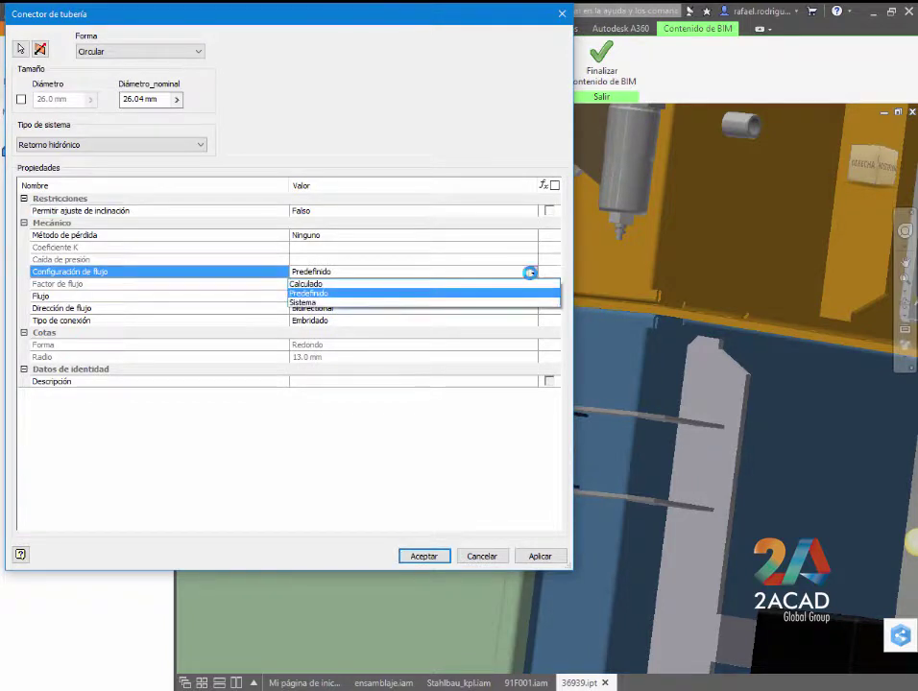
pyautogui.click(532, 273)
pyautogui.click(424, 555)
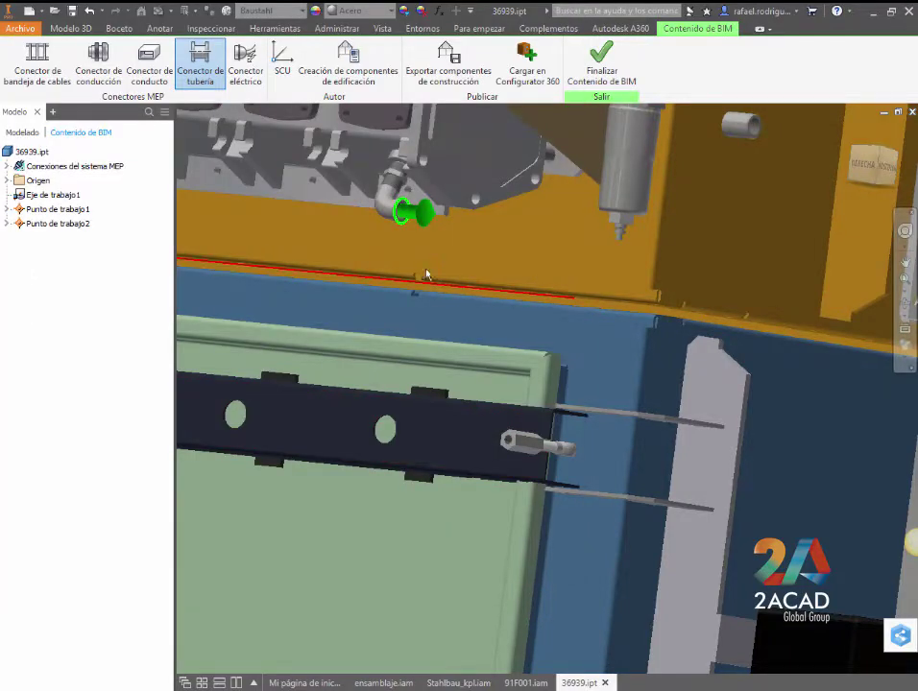
pyautogui.keyDown('shift'); pyautogui.moveTo(426, 275); pyautogui.dragTo(451, 320, button='middle'); pyautogui.keyUp('shift')
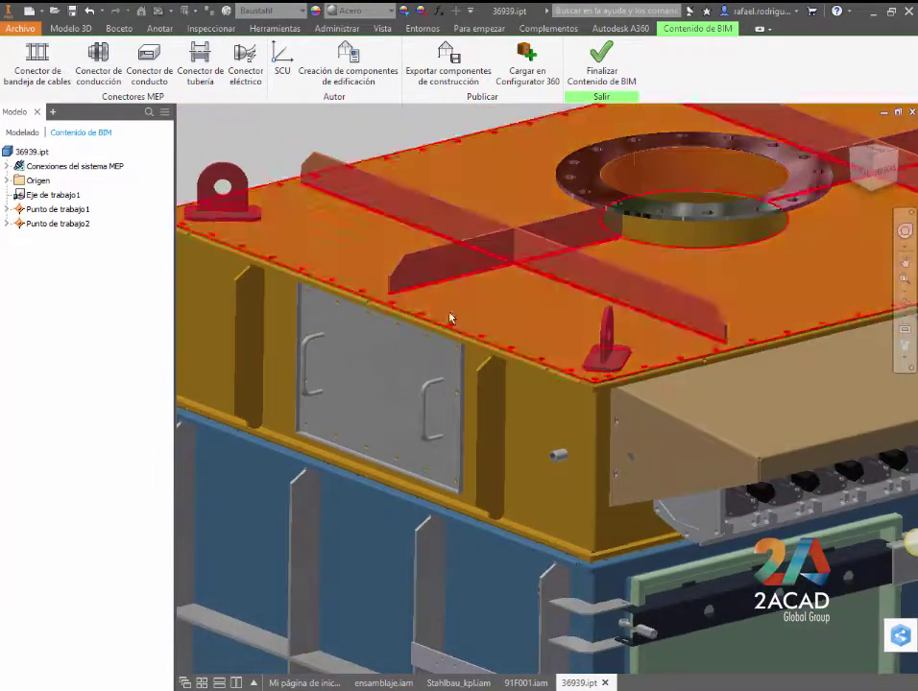
# Add an 18.631 mm connector on the threaded side socket with system type Suministro hidrónico
pyautogui.scroll(5, 557, 470)
pyautogui.scroll(2, 486, 448)
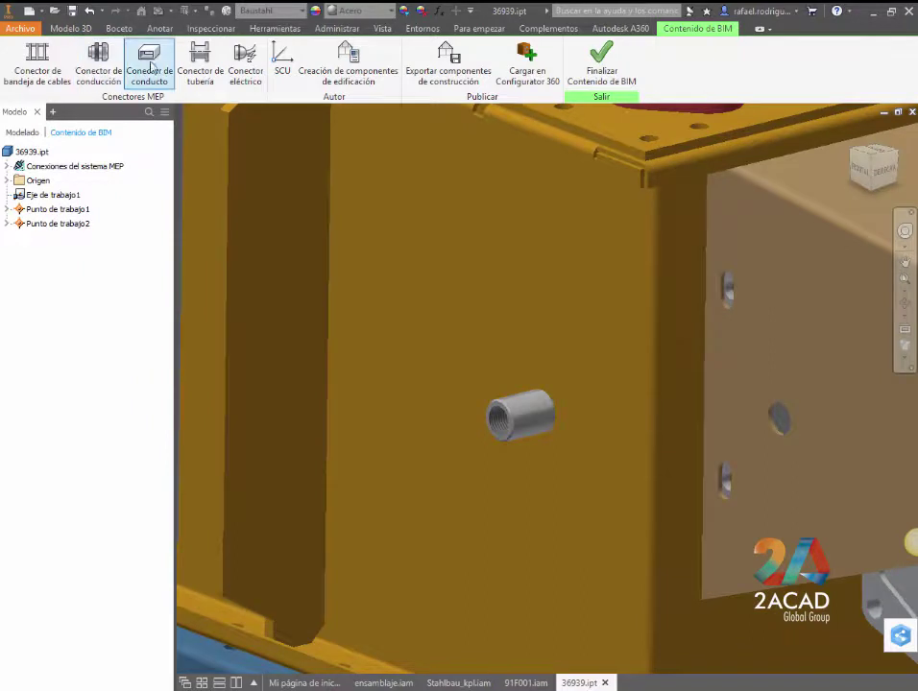
pyautogui.click(199, 63)
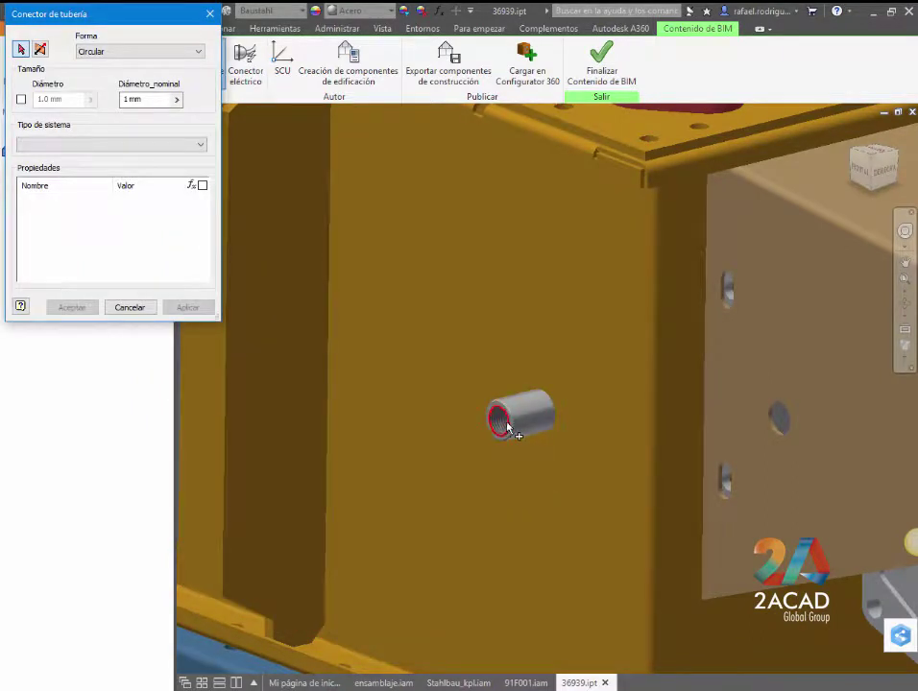
pyautogui.click(508, 426)
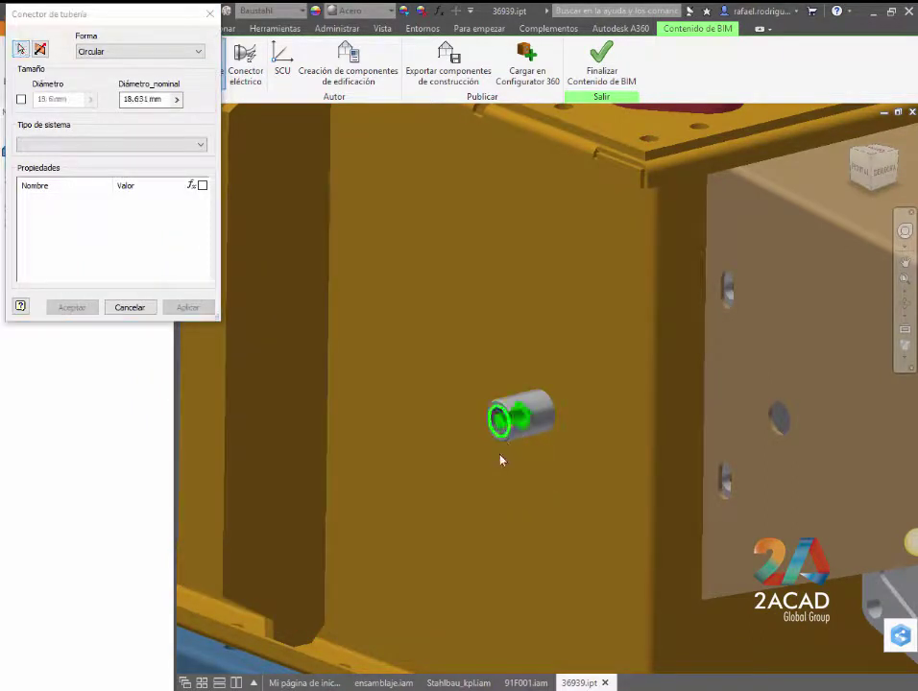
pyautogui.click(177, 99)
pyautogui.click(164, 100)
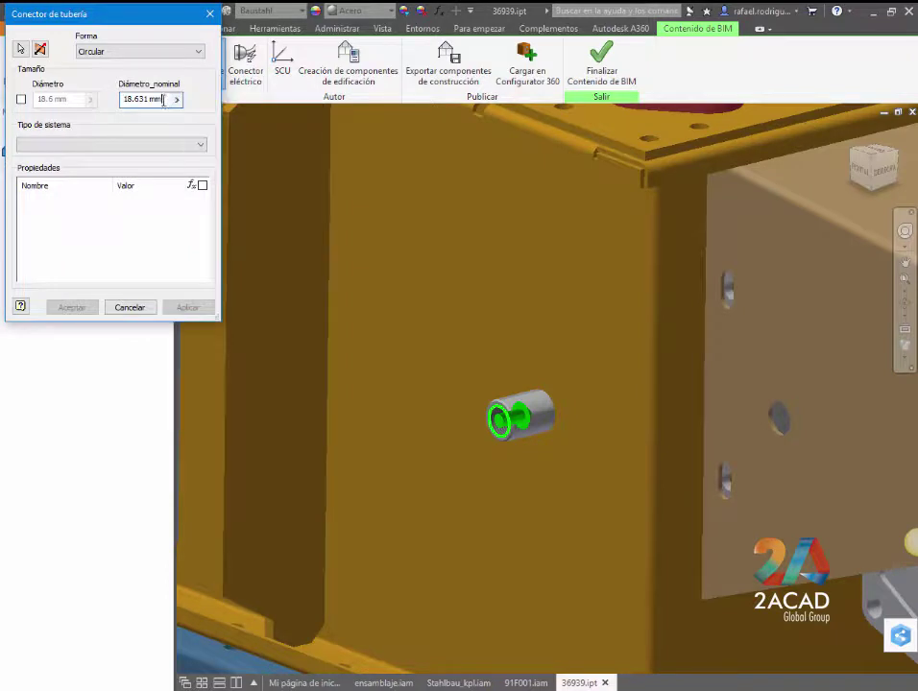
pyautogui.click(134, 144)
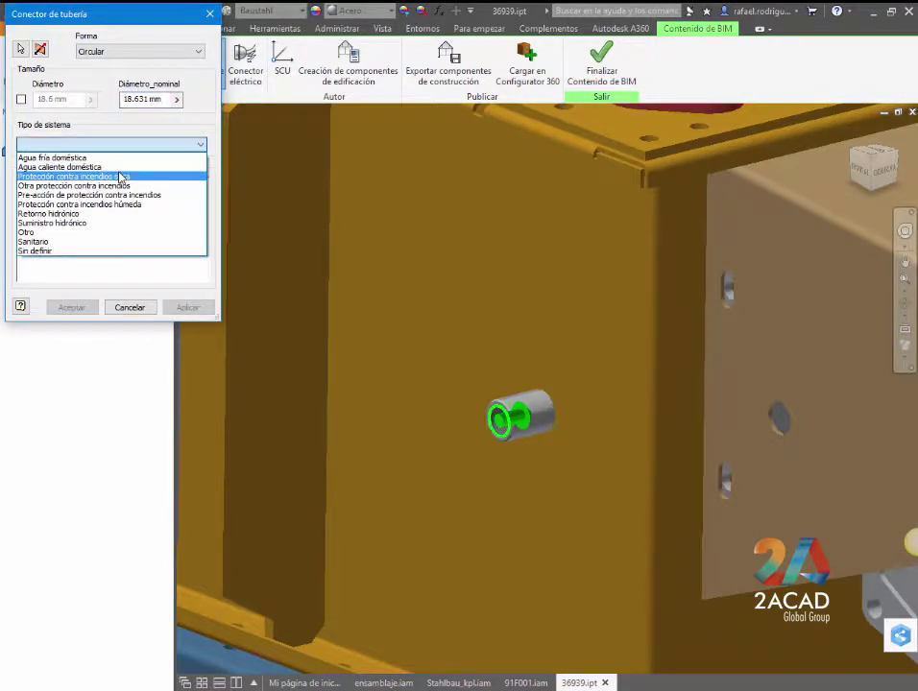
pyautogui.click(100, 224)
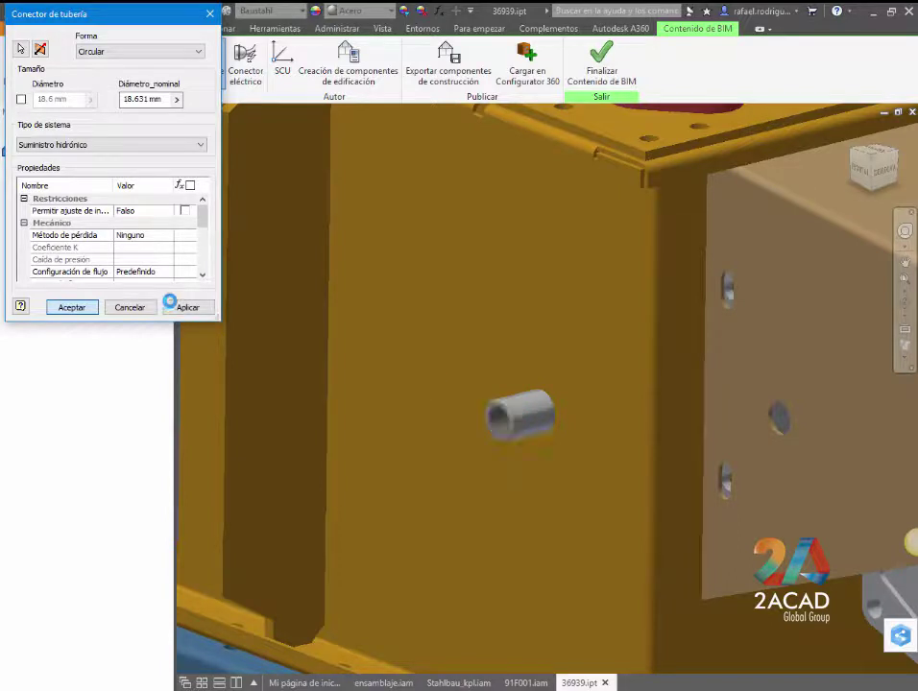
pyautogui.click(447, 63)
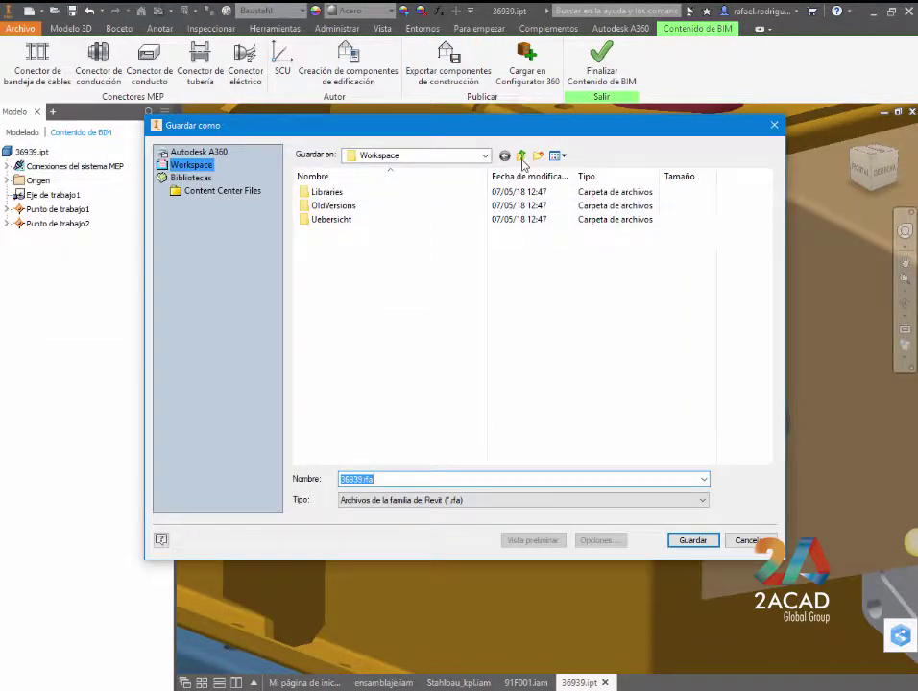
# Save the re-exported family as 36939_01.rfa in the familias REVIT folder, confirming outside-project saving
pyautogui.click(520, 155)
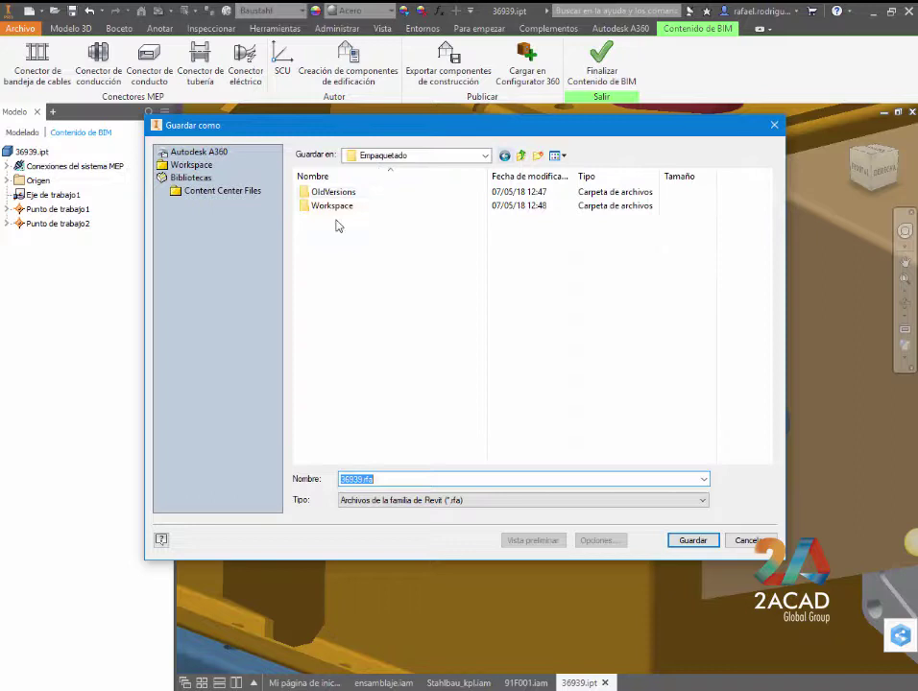
pyautogui.click(520, 156)
pyautogui.doubleClick(326, 205)
pyautogui.write('_0')
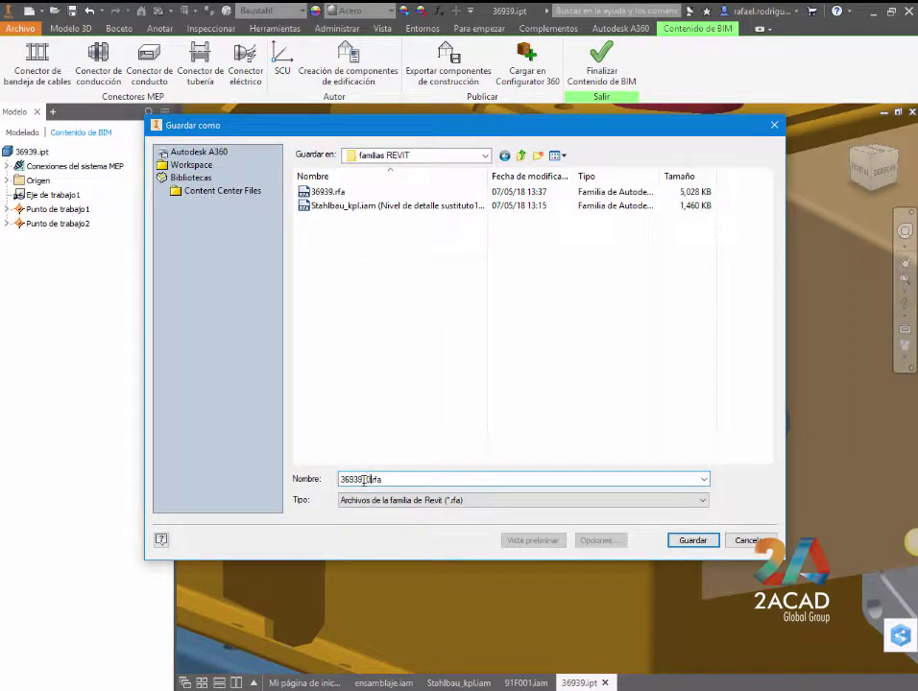
pyautogui.press('Return')
pyautogui.click(353, 375)
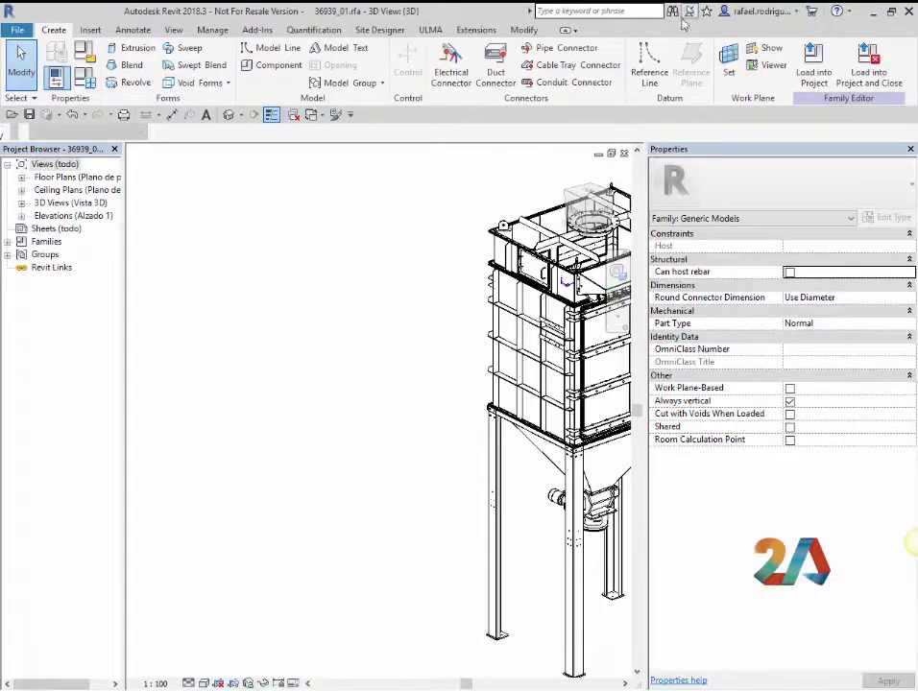
# Orbit and zoom the filter family to bring the small cylinder beside the regulator into view
pyautogui.scroll(-2, 250, 365)
pyautogui.keyDown('shift'); pyautogui.moveTo(288, 384); pyautogui.dragTo(589, 558, button='middle'); pyautogui.keyUp('shift')
pyautogui.scroll(-2, 590, 558)
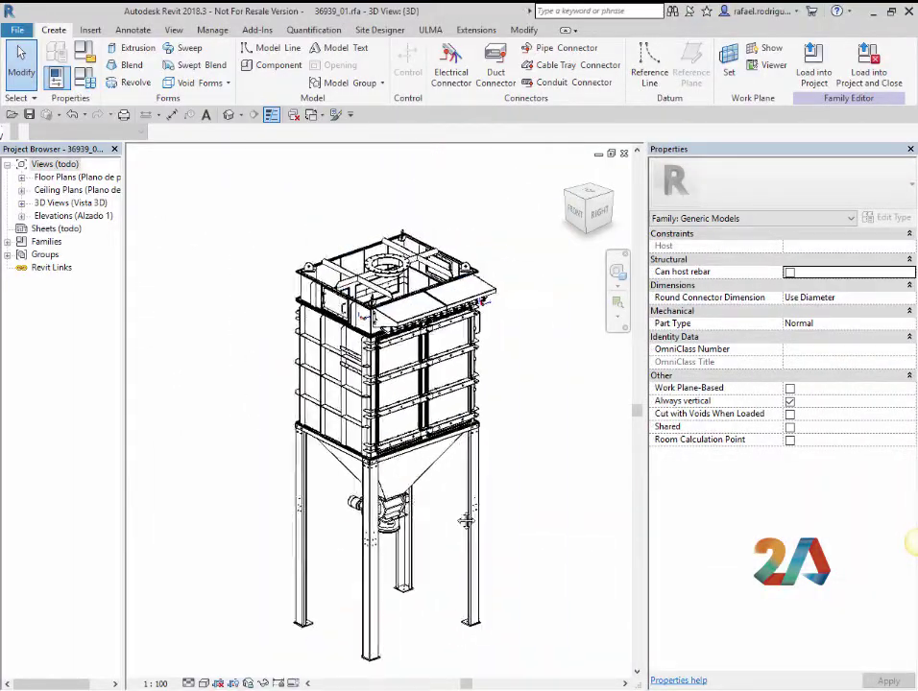
pyautogui.scroll(5, 437, 288)
pyautogui.scroll(1, 393, 342)
pyautogui.scroll(1, 392, 344)
pyautogui.scroll(1, 390, 346)
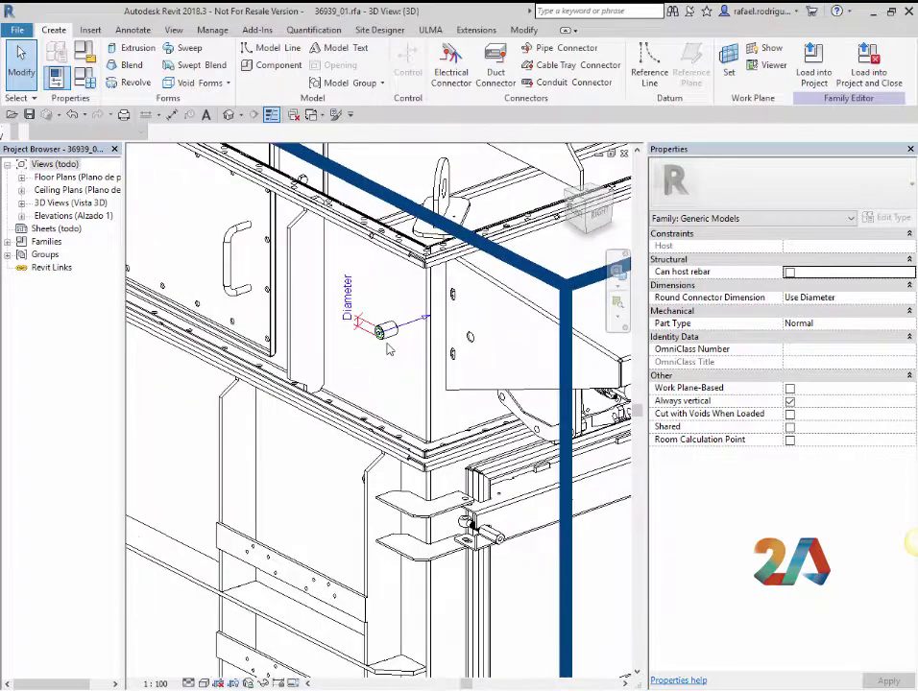
pyautogui.scroll(1, 389, 348)
pyautogui.scroll(-1, 389, 347)
pyautogui.scroll(-1, 389, 347)
pyautogui.scroll(-2, 392, 347)
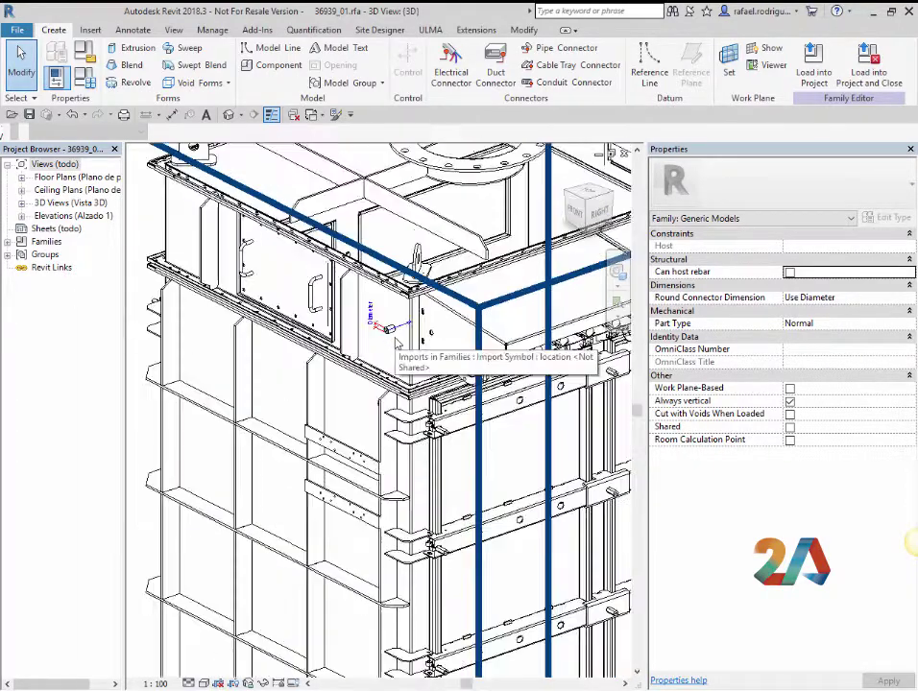
pyautogui.scroll(-1, 395, 345)
pyautogui.scroll(-2, 396, 343)
pyautogui.keyDown('shift'); pyautogui.moveTo(395, 343); pyautogui.dragTo(246, 422, button='middle'); pyautogui.keyUp('shift')
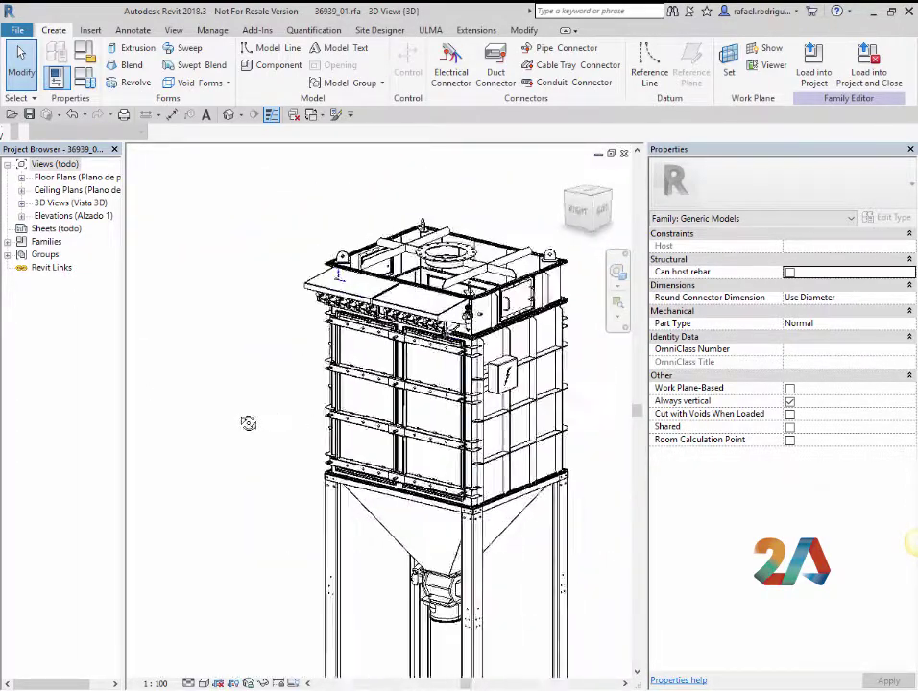
pyautogui.scroll(3, 437, 336)
pyautogui.scroll(2, 436, 335)
pyautogui.scroll(2, 435, 334)
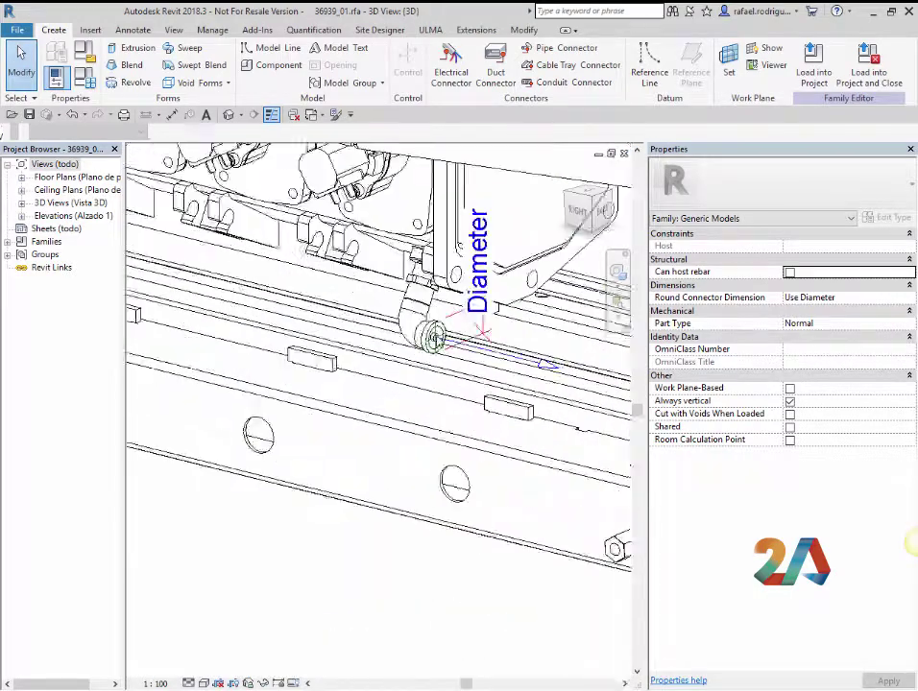
pyautogui.scroll(1, 434, 334)
pyautogui.scroll(-3, 434, 335)
pyautogui.scroll(-2, 434, 334)
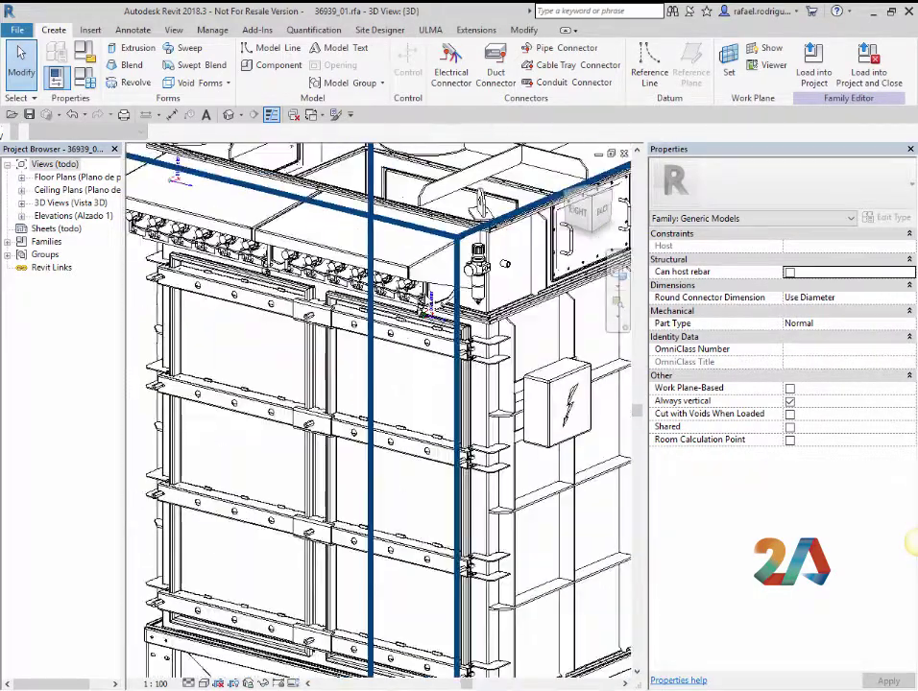
# Add a pipe connector on the small cylinder's face beside the filter regulator
pyautogui.click(563, 48)
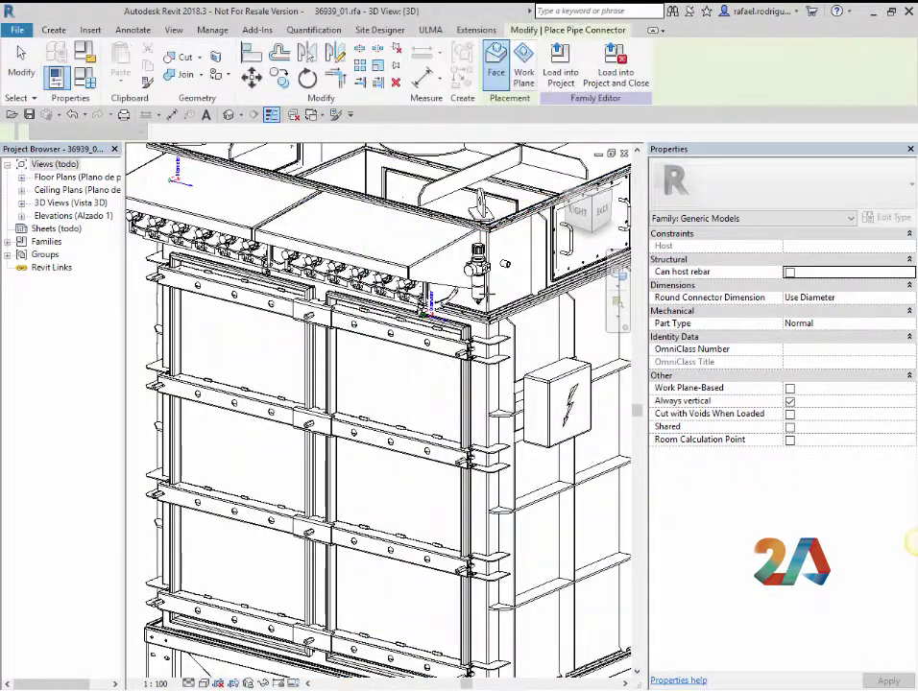
pyautogui.scroll(2, 529, 259)
pyautogui.scroll(2, 523, 258)
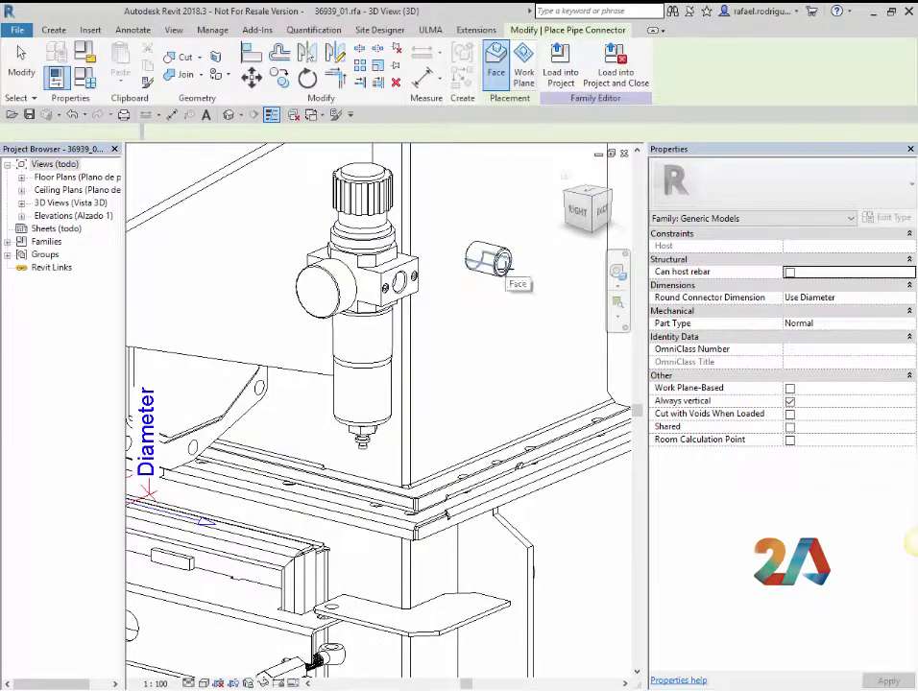
pyautogui.click(480, 257)
pyautogui.press('Escape')
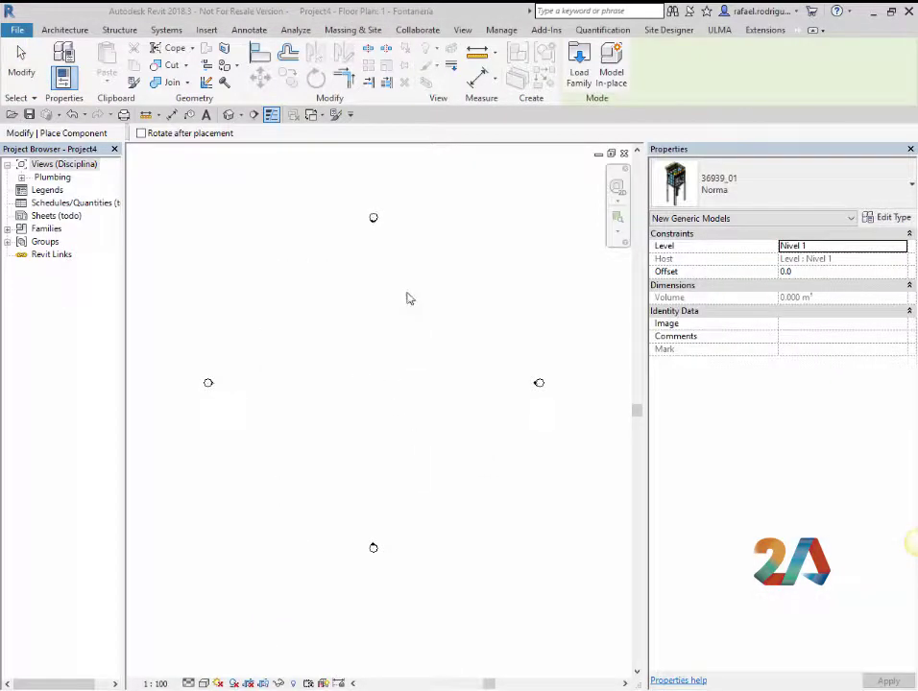
# Stop placing filter copies and switch to the project's 3D view with 3D
pyautogui.click(119, 32)
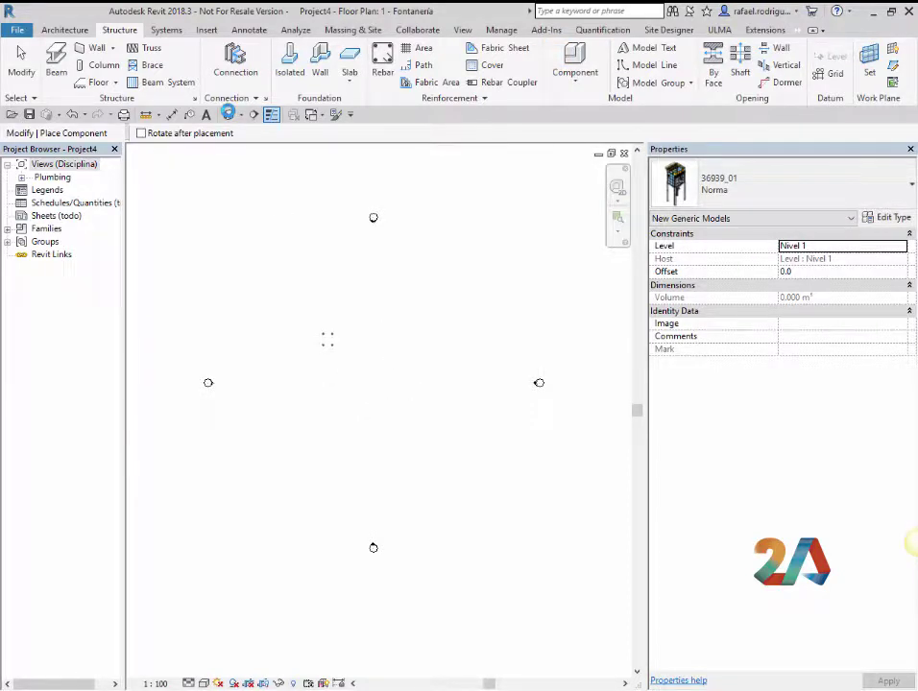
pyautogui.press('Escape')
pyautogui.press('3')
pyautogui.press('d')
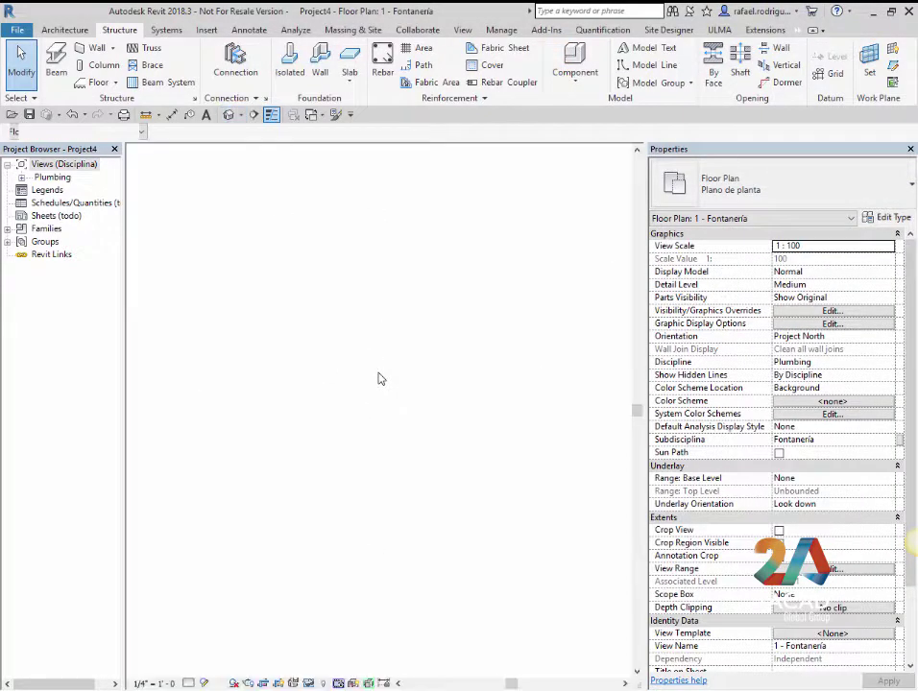
# Set the 3D view's phase filter to None and its discipline to Coordination
pyautogui.scroll(-1, 545, 463)
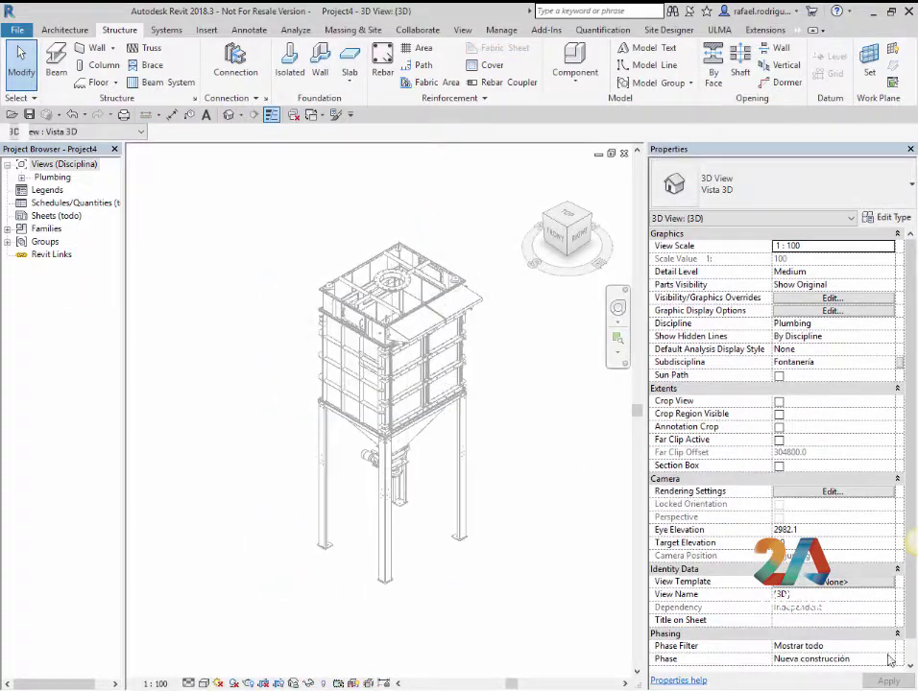
pyautogui.click(834, 645)
pyautogui.click(787, 562)
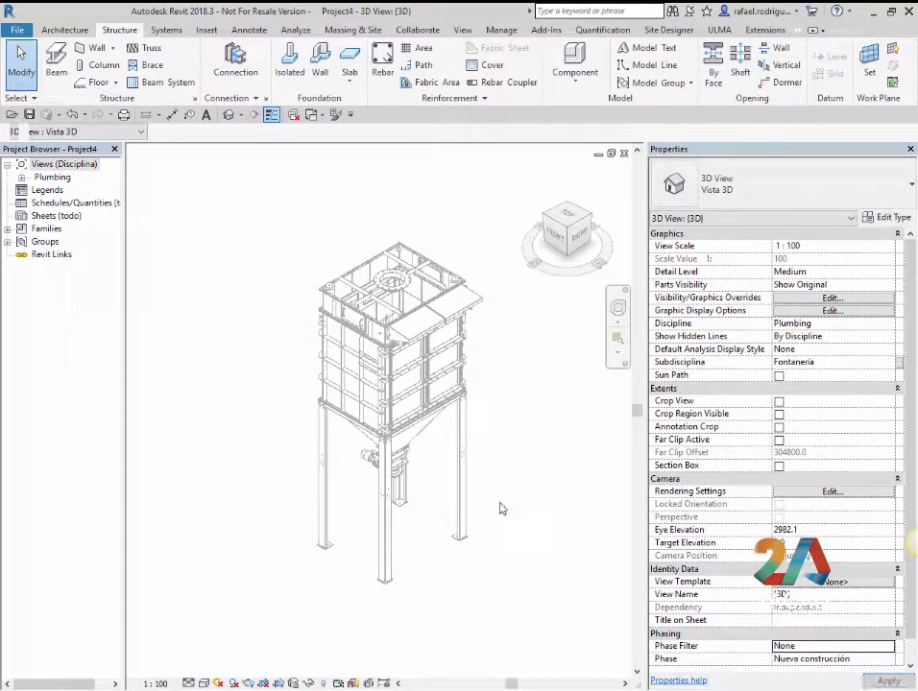
pyautogui.keyDown('shift'); pyautogui.moveTo(445, 508); pyautogui.dragTo(324, 609, button='middle'); pyautogui.keyUp('shift')
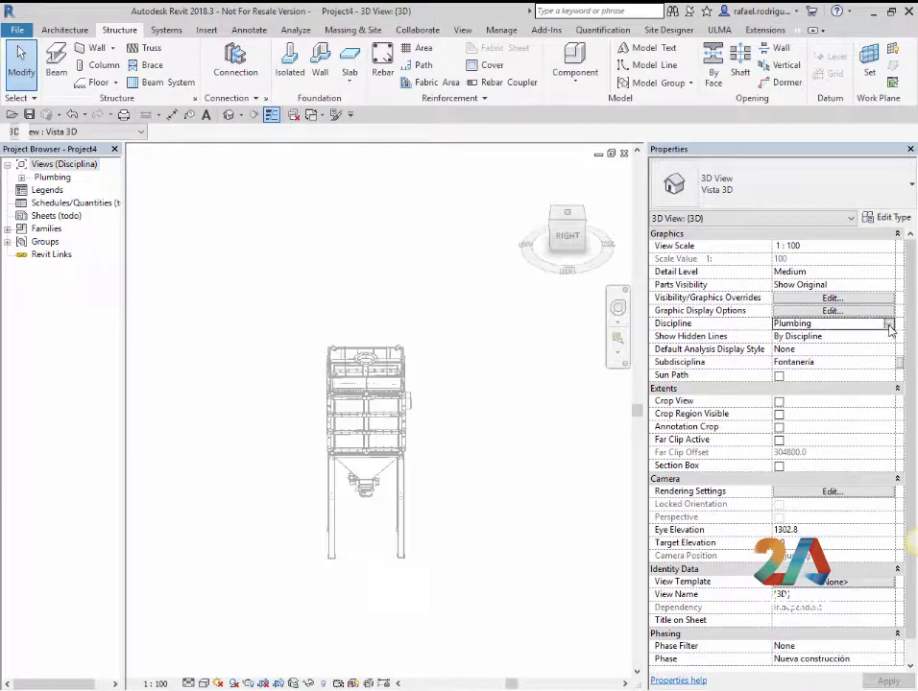
pyautogui.click(889, 325)
pyautogui.click(807, 388)
pyautogui.keyDown('shift'); pyautogui.moveTo(455, 424); pyautogui.dragTo(432, 280, button='middle'); pyautogui.keyUp('shift')
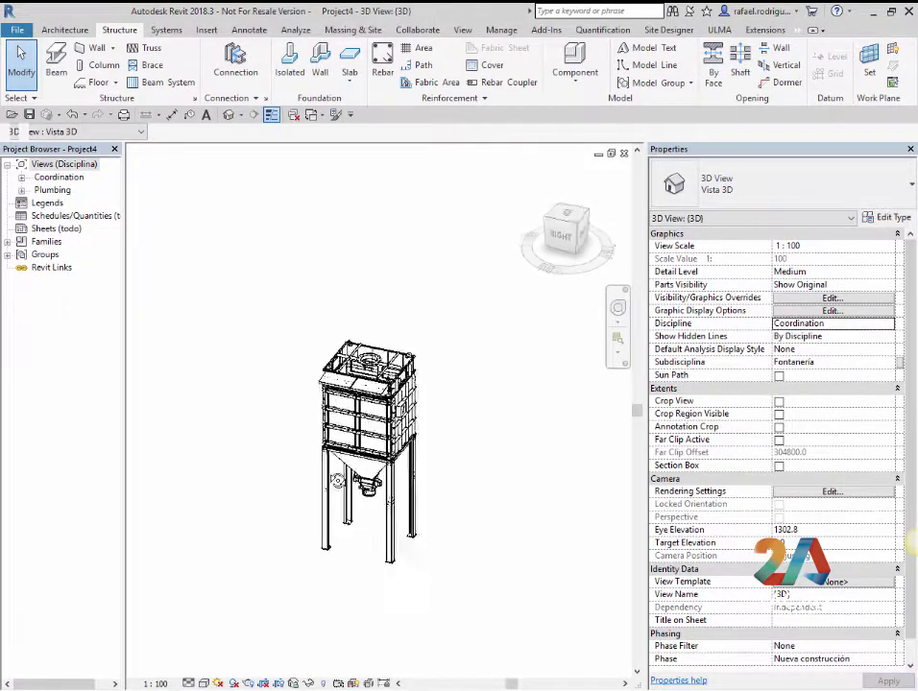
# Attempt a pipe from the unit's corner, then dismiss the resulting warning
pyautogui.click(168, 31)
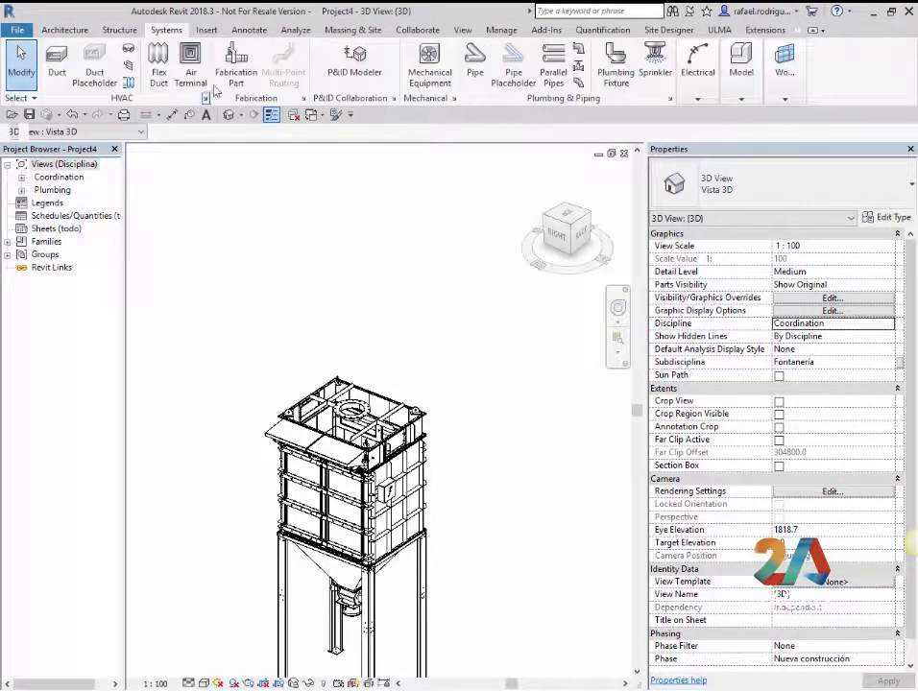
pyautogui.click(488, 63)
pyautogui.scroll(2, 384, 446)
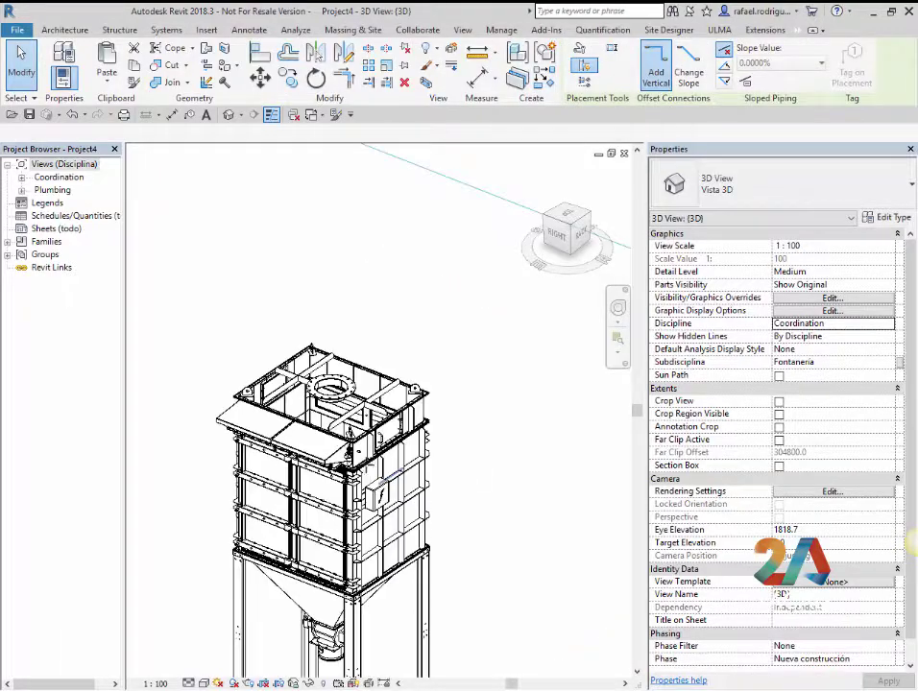
pyautogui.scroll(2, 384, 447)
pyautogui.scroll(2, 384, 446)
pyautogui.scroll(2, 384, 446)
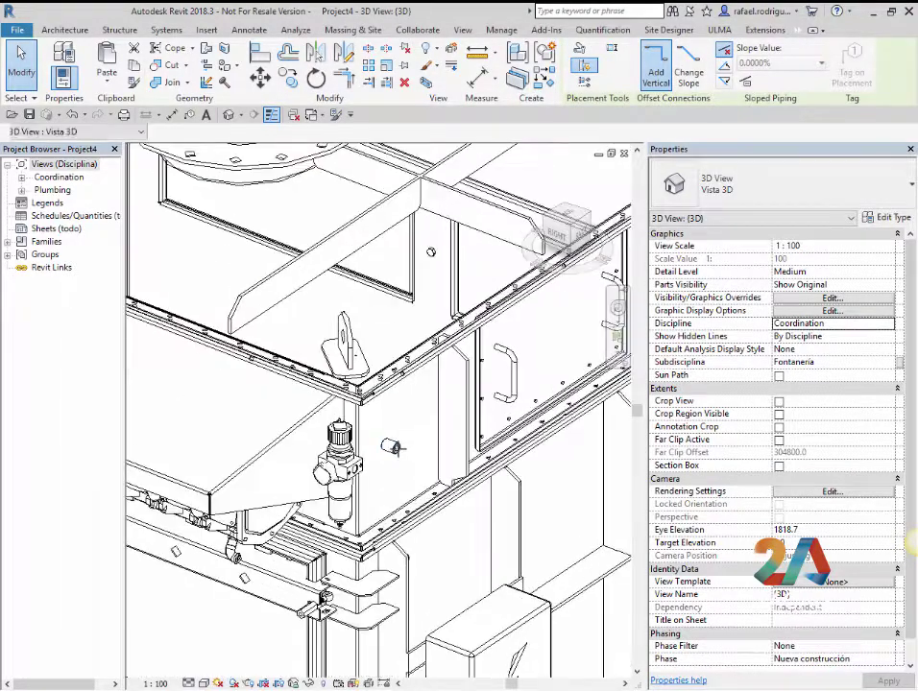
pyautogui.scroll(2, 386, 447)
pyautogui.scroll(-2, 570, 512)
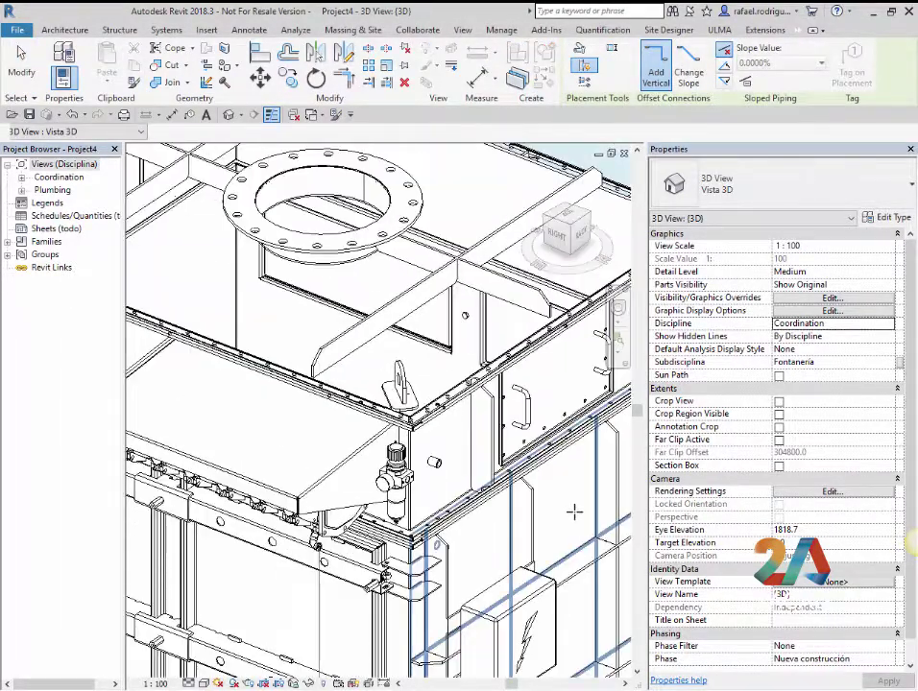
pyautogui.scroll(-2, 557, 504)
pyautogui.scroll(-2, 528, 488)
pyautogui.scroll(-2, 499, 470)
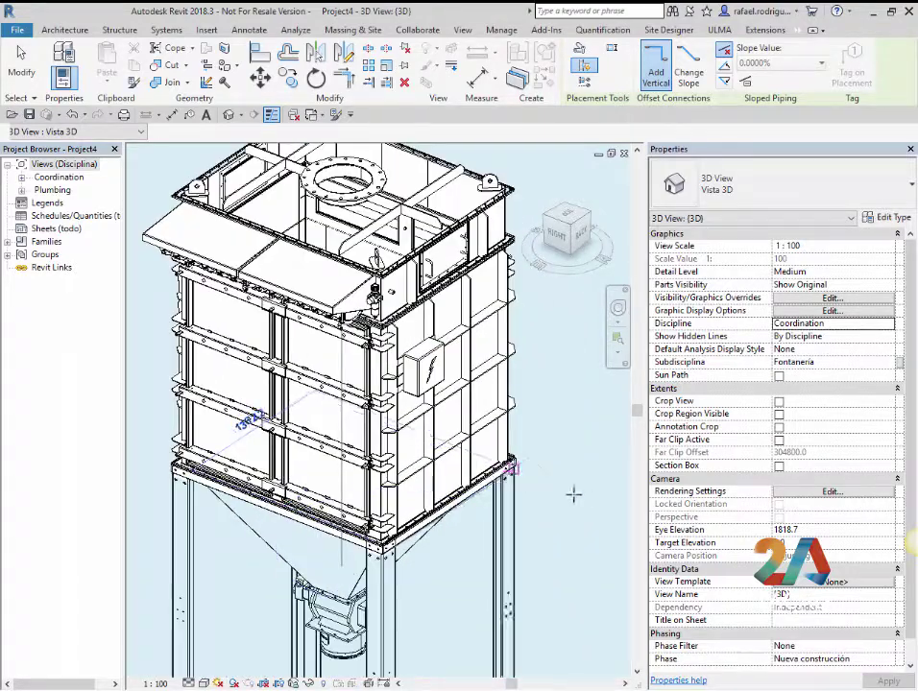
pyautogui.click(598, 510)
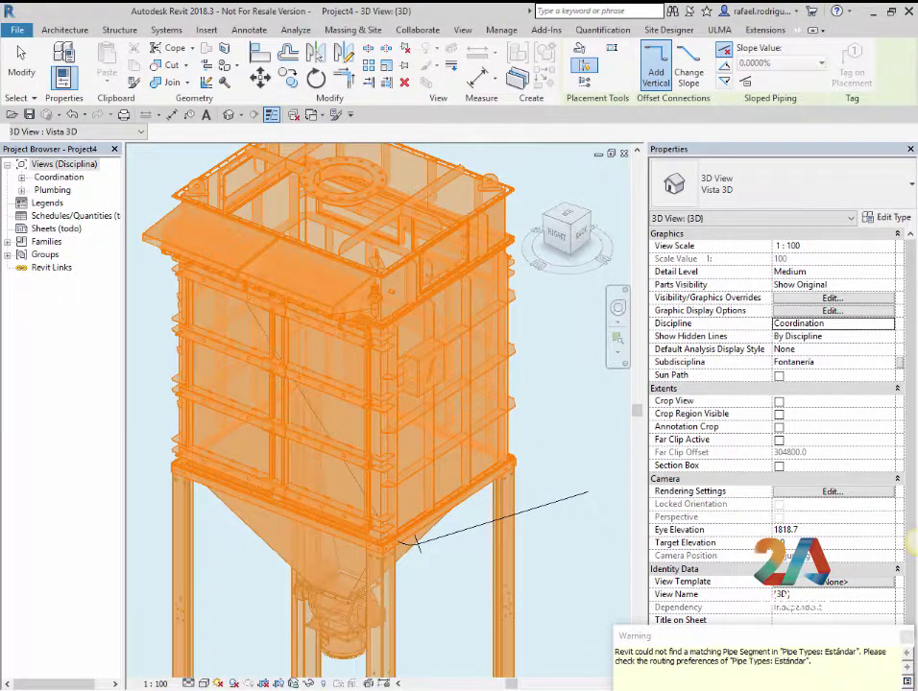
pyautogui.press('Escape')
pyautogui.scroll(-1, 394, 184)
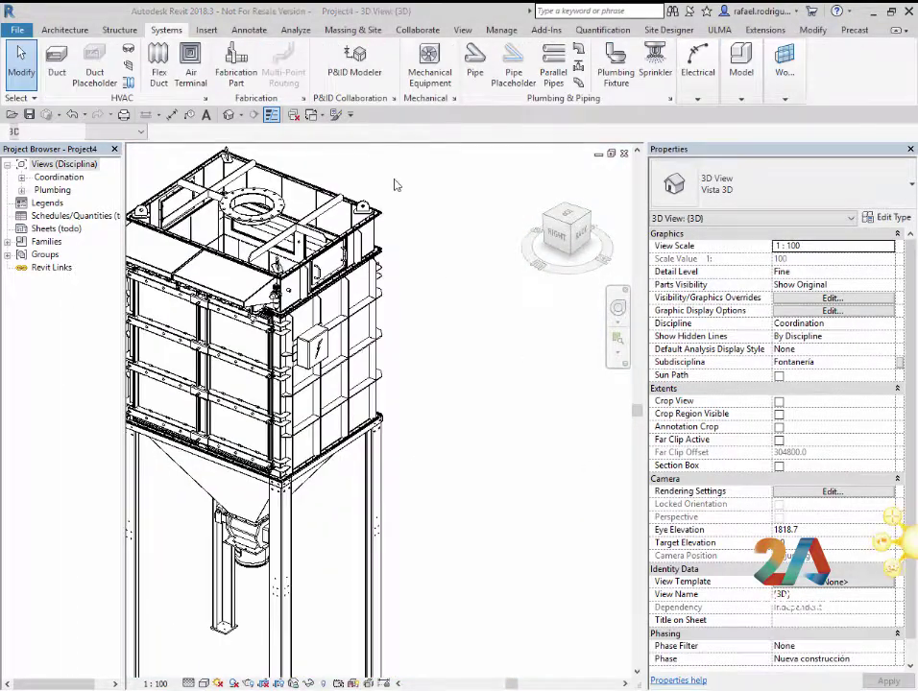
# Draw a 32 mm pipe from the connector endpoint at the unit's upper corner outward
pyautogui.click(474, 62)
pyautogui.scroll(-3, 446, 408)
pyautogui.moveTo(448, 413)
pyautogui.keyDown('shift'); pyautogui.mouseDown(button='middle')
pyautogui.moveTo(512, 453)
pyautogui.moveTo(544, 415)
pyautogui.moveTo(518, 436)
pyautogui.moveTo(534, 486)
pyautogui.moveTo(508, 461)
pyautogui.mouseUp(button='middle'); pyautogui.keyUp('shift')
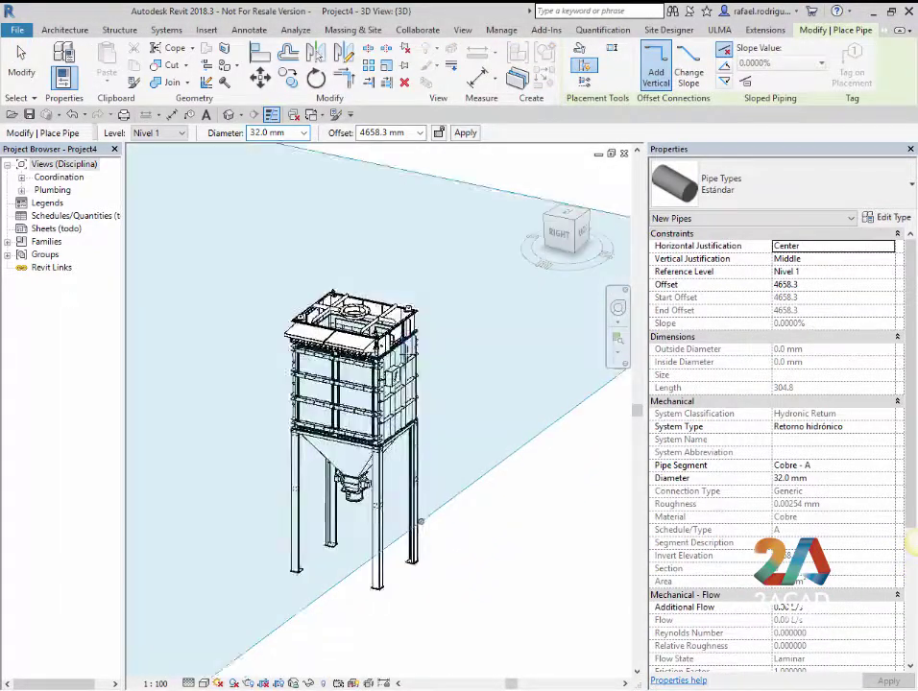
pyautogui.scroll(5, 274, 376)
pyautogui.click(256, 375)
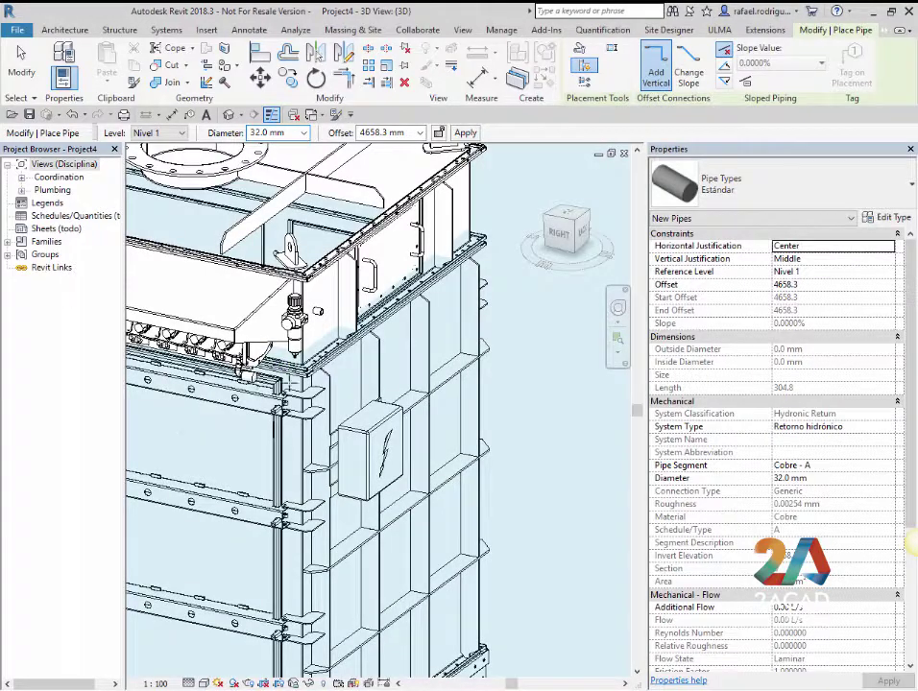
pyautogui.click(558, 437)
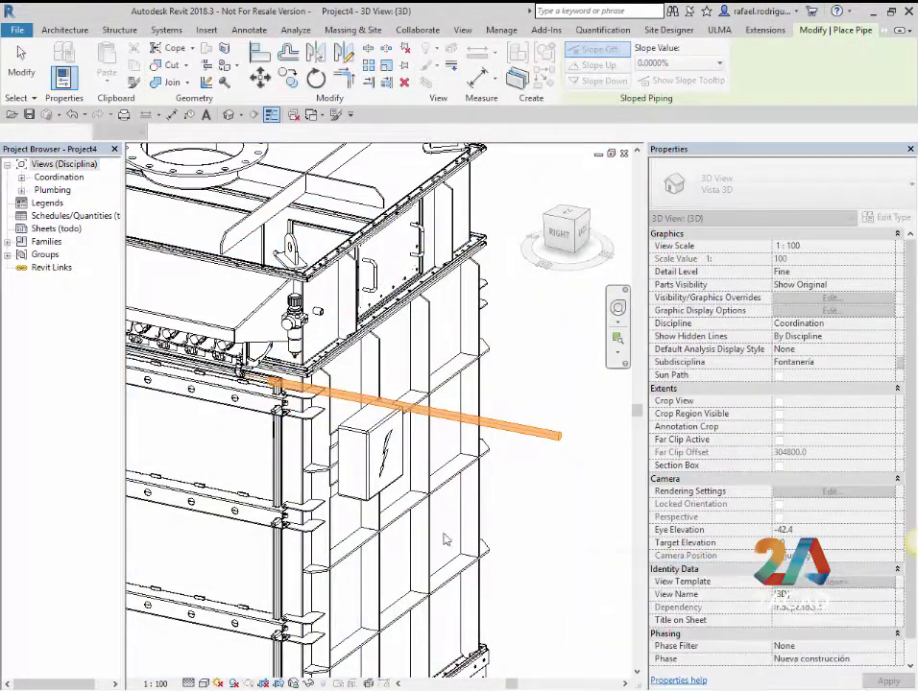
pyautogui.press('Escape')
pyautogui.press('Escape')
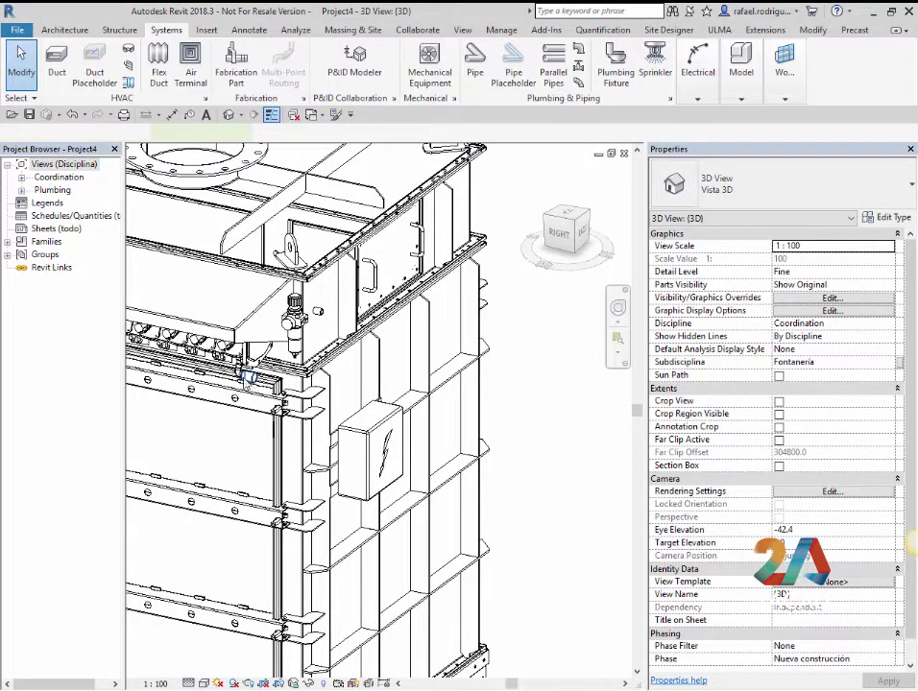
# Select the filter and draw a first pipe segment out from its upper connector
pyautogui.scroll(3, 249, 379)
pyautogui.scroll(2, 245, 377)
pyautogui.click(240, 374)
pyautogui.click(237, 371)
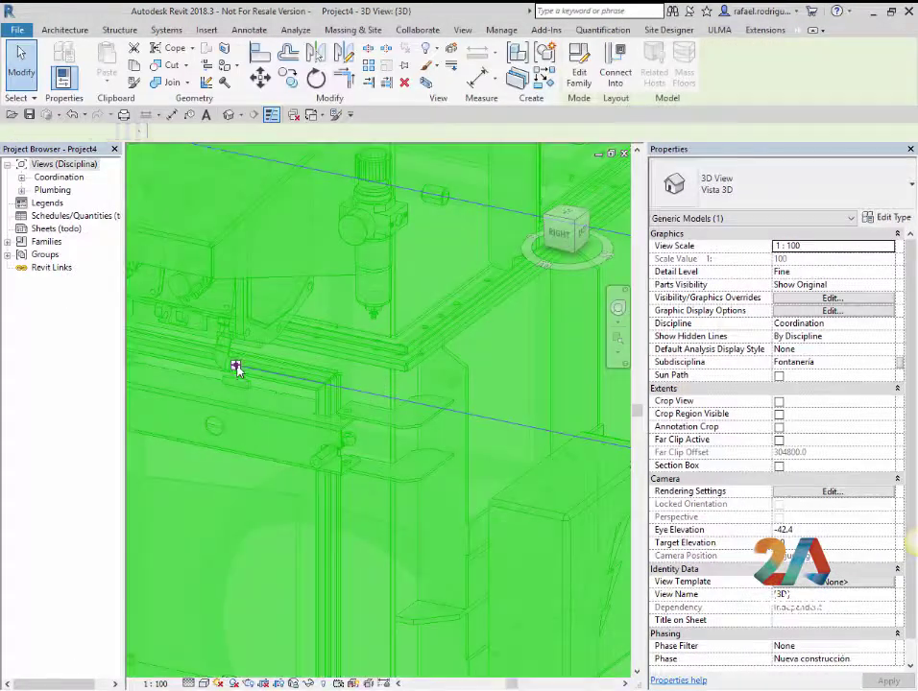
pyautogui.scroll(-2, 413, 411)
pyautogui.scroll(-1, 457, 423)
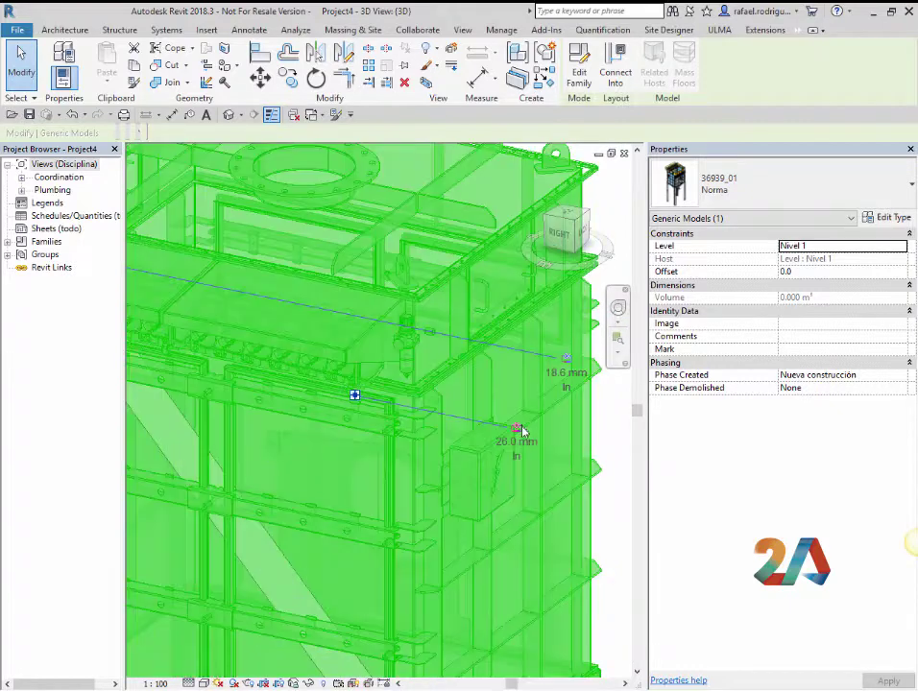
pyautogui.click(518, 429)
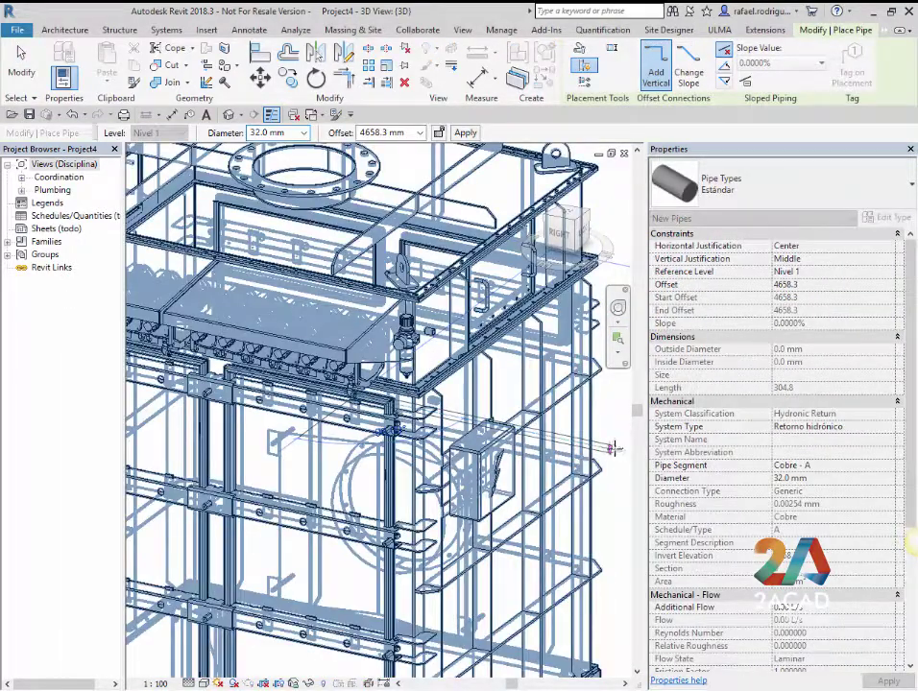
pyautogui.click(616, 448)
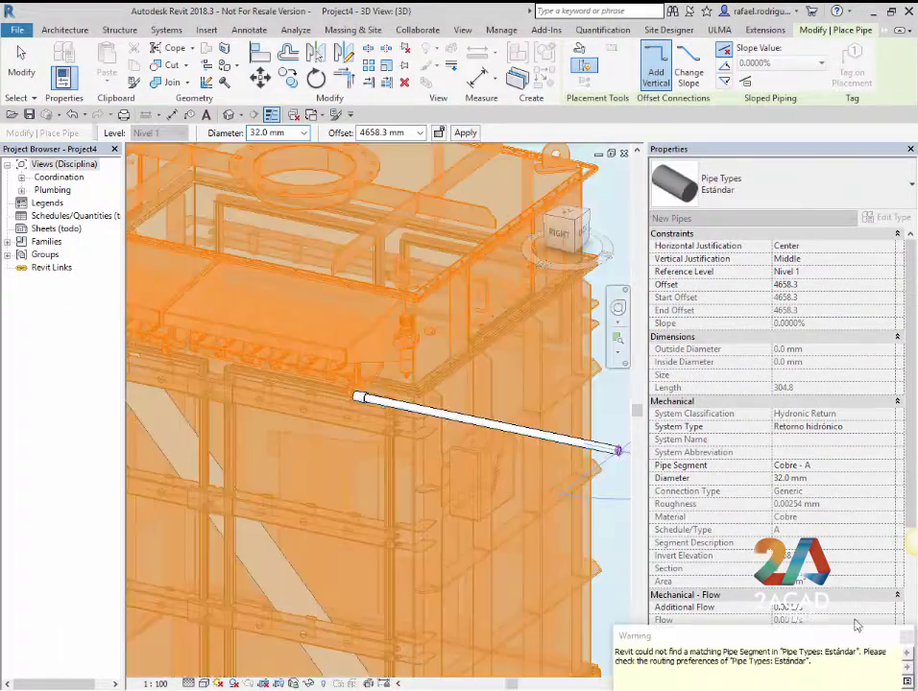
pyautogui.click(905, 637)
pyautogui.moveTo(615, 441)
pyautogui.mouseDown(button='middle')
pyautogui.moveTo(362, 347)
pyautogui.moveTo(413, 286)
pyautogui.mouseUp(button='middle')
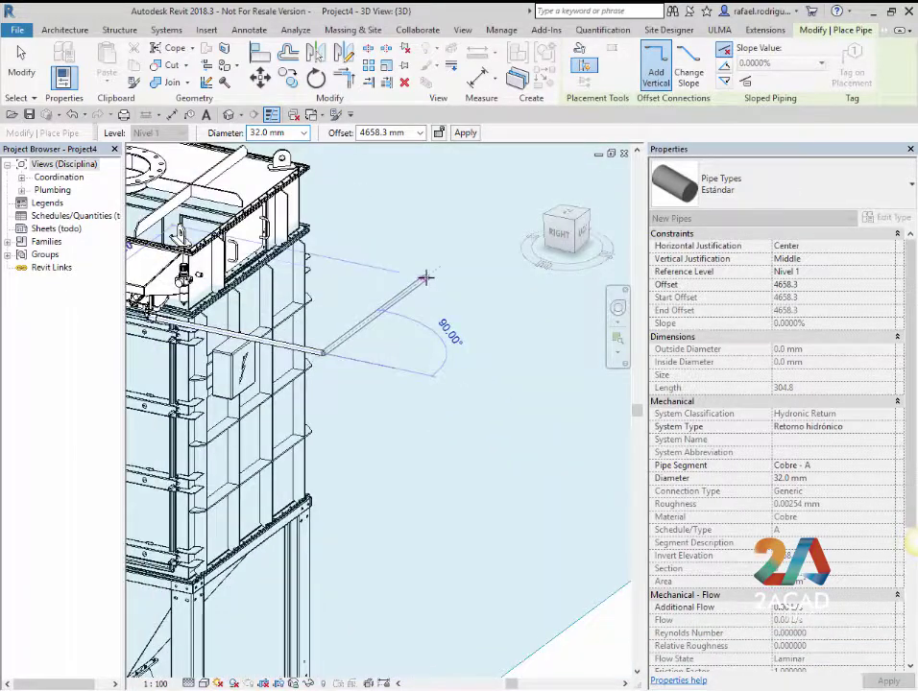
# Add a bend, drop the pipe to a 1500 mm offset, then run it horizontally
pyautogui.click(425, 278)
pyautogui.click(499, 293)
pyautogui.click(407, 133)
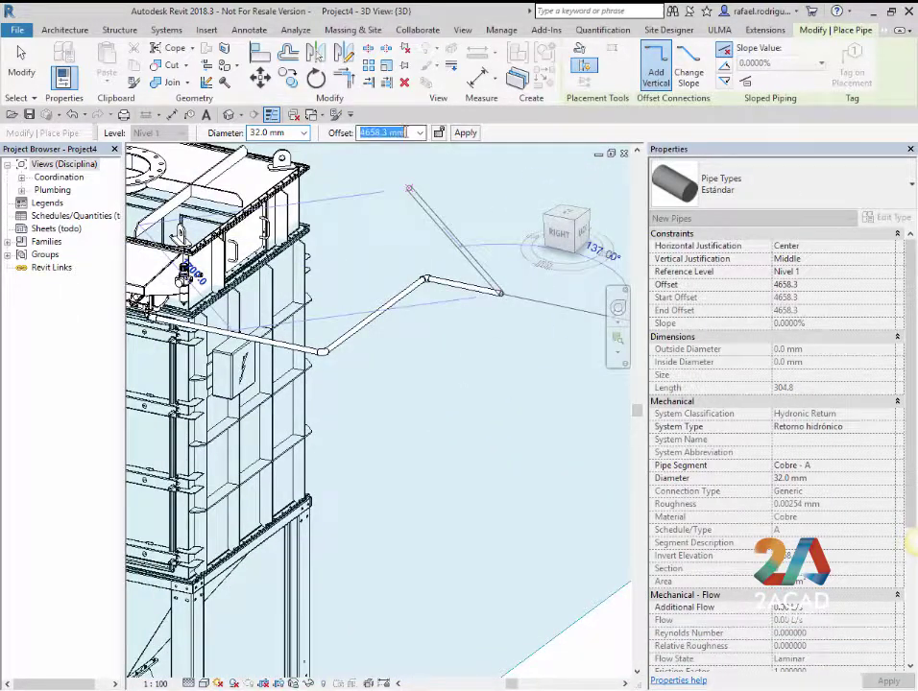
pyautogui.write('1500')
pyautogui.press('Return')
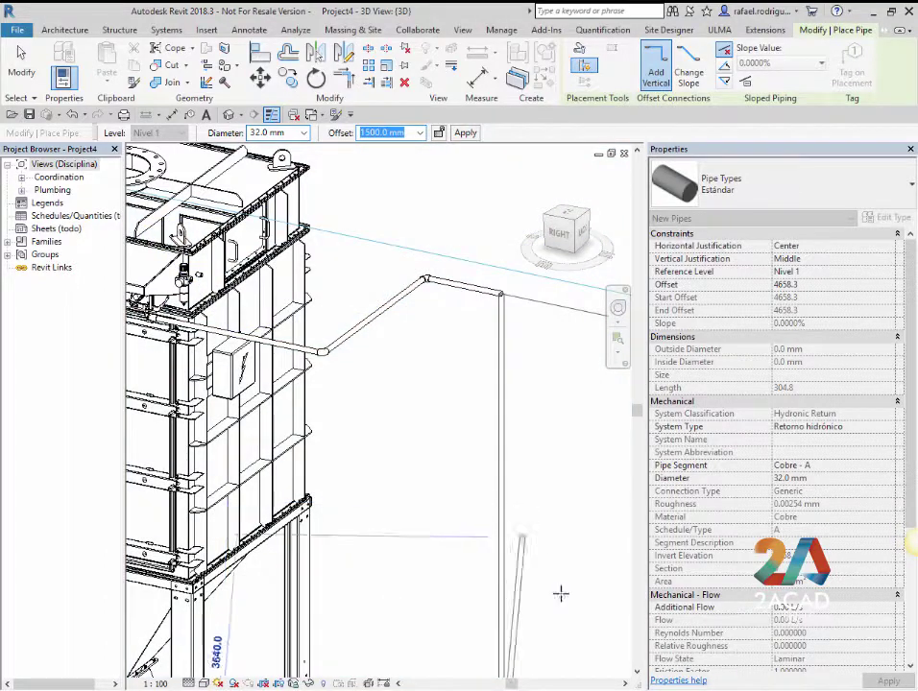
pyautogui.moveTo(560, 596); pyautogui.dragTo(447, 338, button='middle')
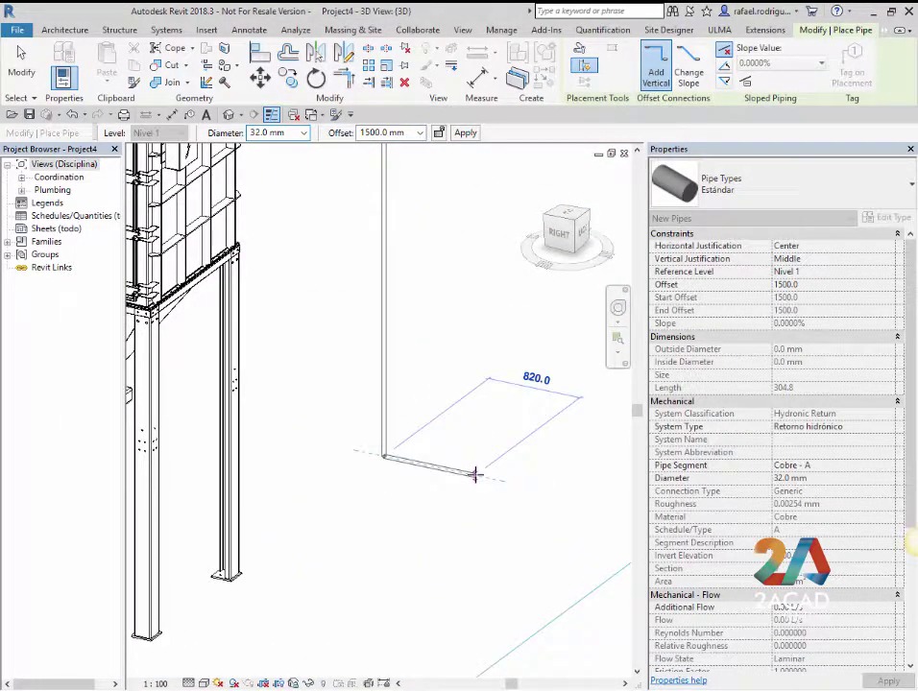
pyautogui.click(473, 473)
pyautogui.press('Escape')
pyautogui.press('Escape')
pyautogui.scroll(-3, 410, 445)
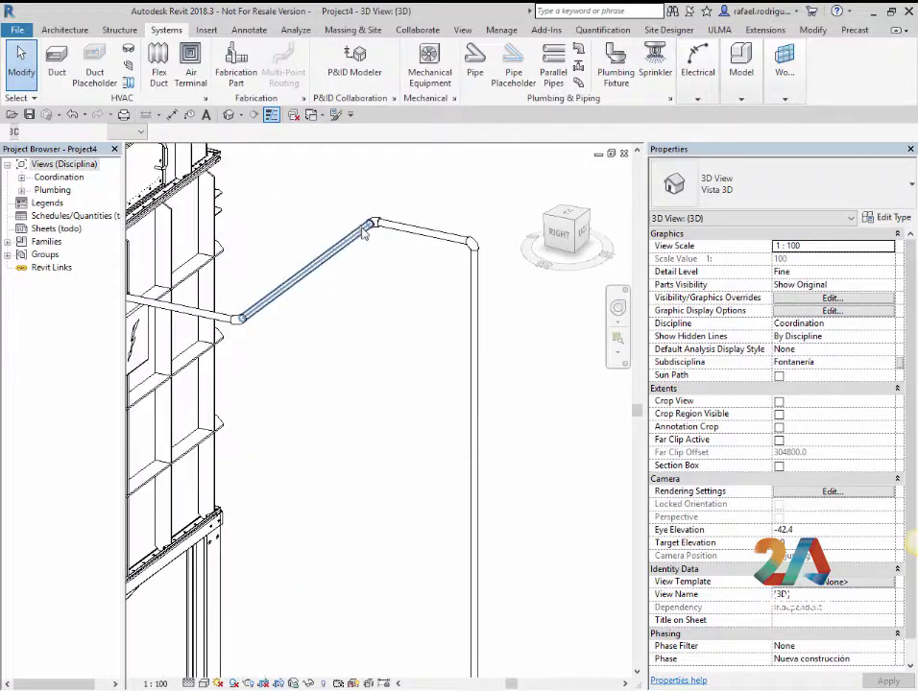
# Switch the sloped pipe segment leaving the filter to the PVC - DWV pipe type
pyautogui.moveTo(308, 334)
pyautogui.keyDown('shift'); pyautogui.mouseDown(button='middle')
pyautogui.moveTo(251, 408)
pyautogui.moveTo(245, 199)
pyautogui.mouseUp(button='middle'); pyautogui.keyUp('shift')
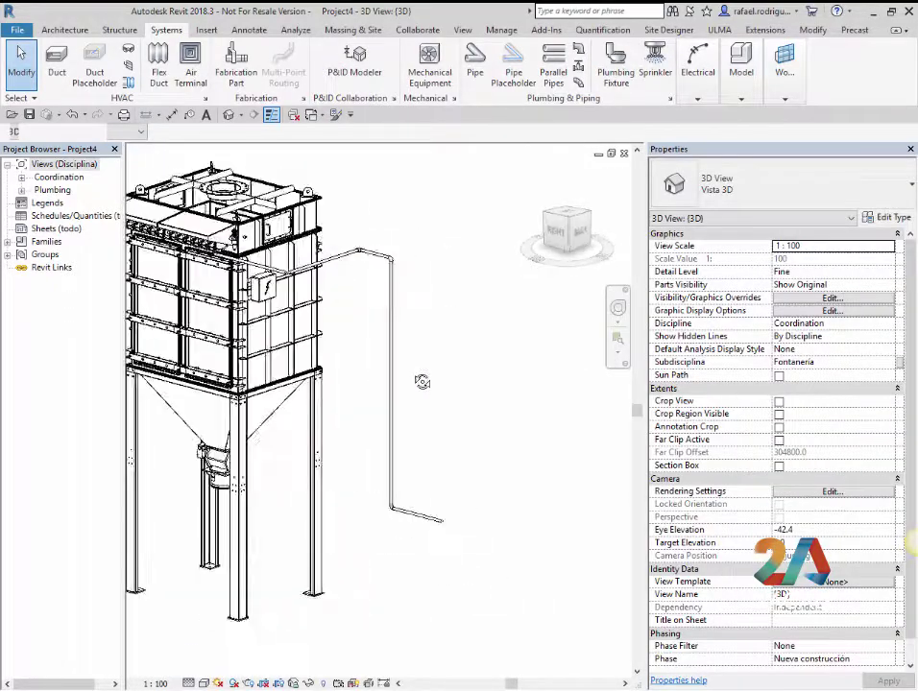
pyautogui.scroll(3, 246, 200)
pyautogui.keyDown('shift'); pyautogui.moveTo(365, 384); pyautogui.dragTo(410, 283, button='middle'); pyautogui.keyUp('shift')
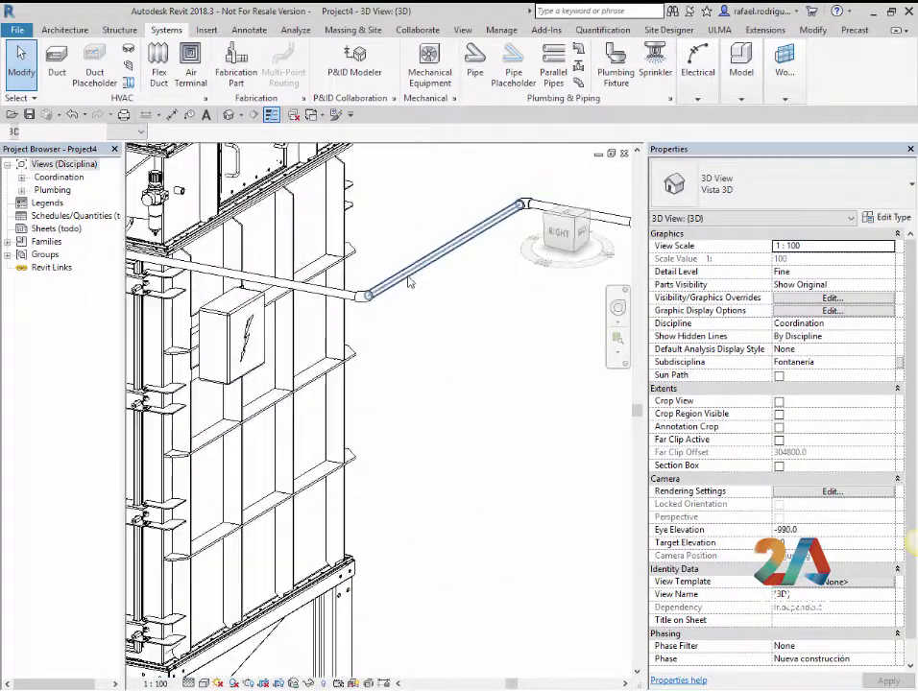
pyautogui.click(410, 285)
pyautogui.click(782, 176)
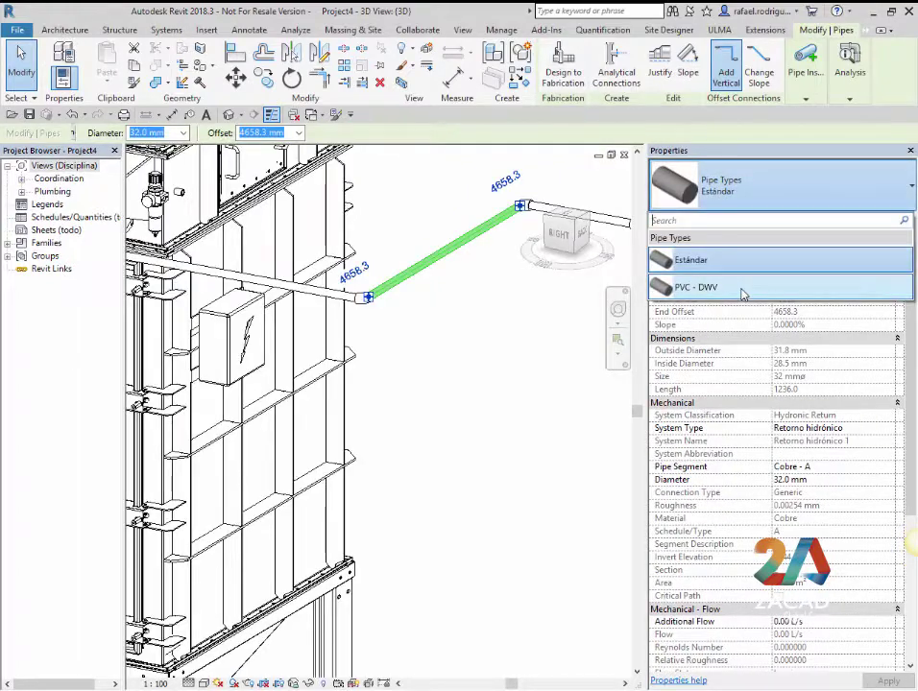
pyautogui.click(710, 286)
pyautogui.click(478, 313)
pyautogui.scroll(-2, 427, 320)
pyautogui.scroll(-2, 426, 320)
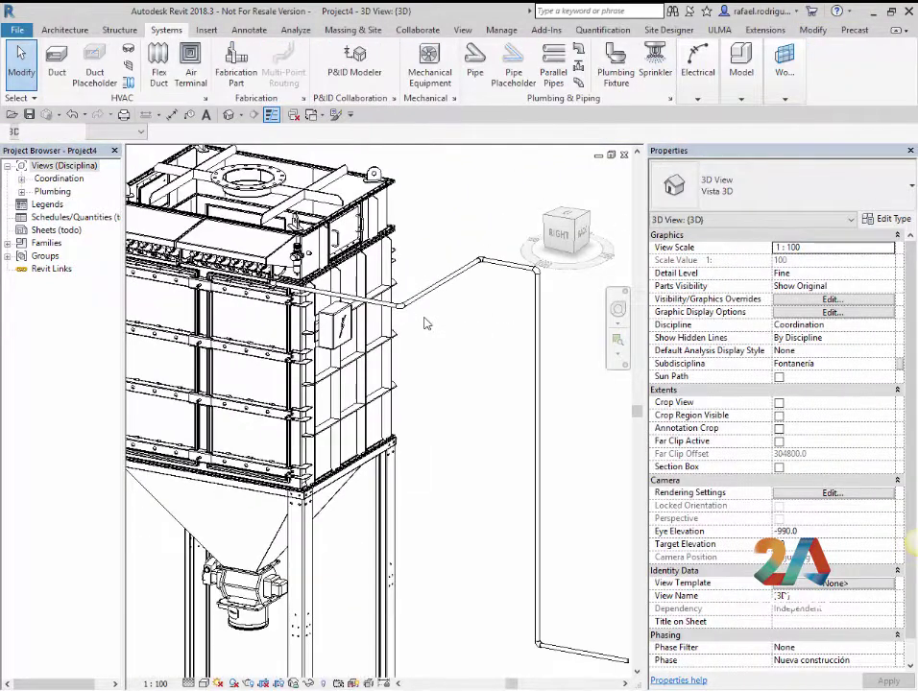
pyautogui.scroll(-2, 440, 347)
pyautogui.moveTo(538, 346); pyautogui.dragTo(430, 251, button='middle')
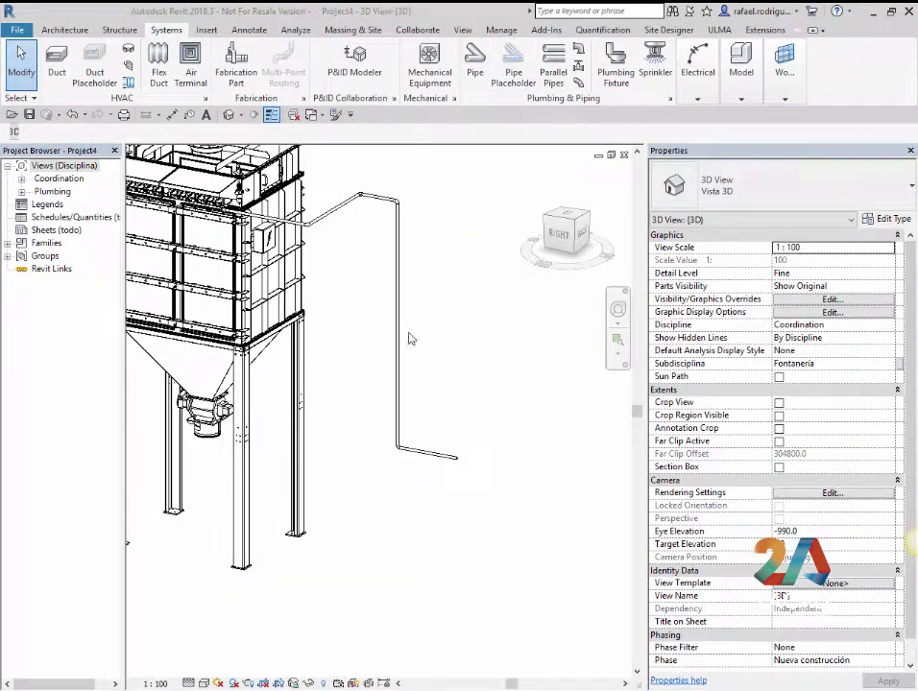
pyautogui.scroll(2, 404, 321)
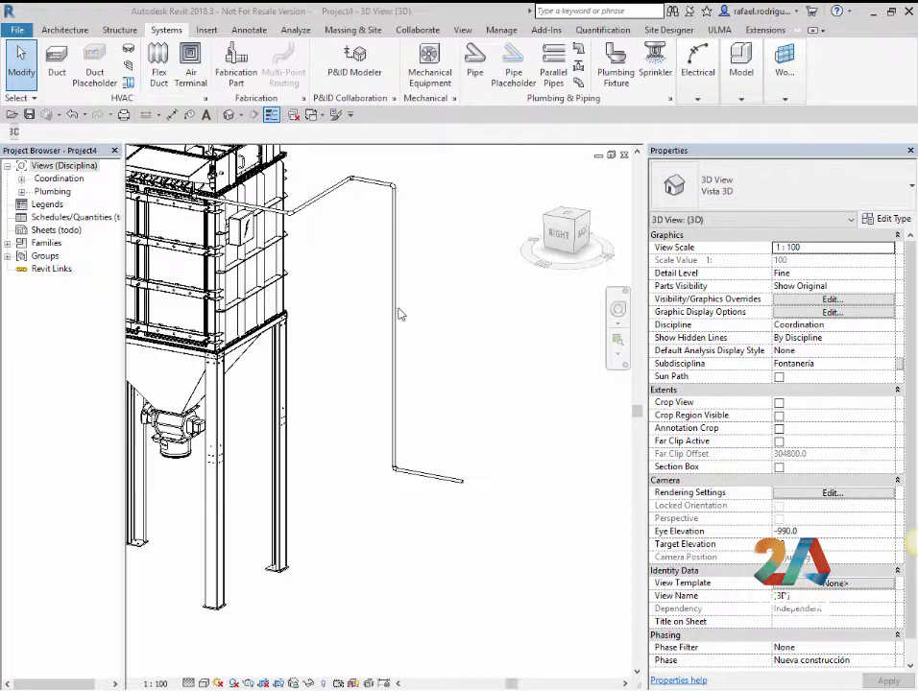
# Place a butterfly valve on the vertical pipe drop
pyautogui.click(578, 65)
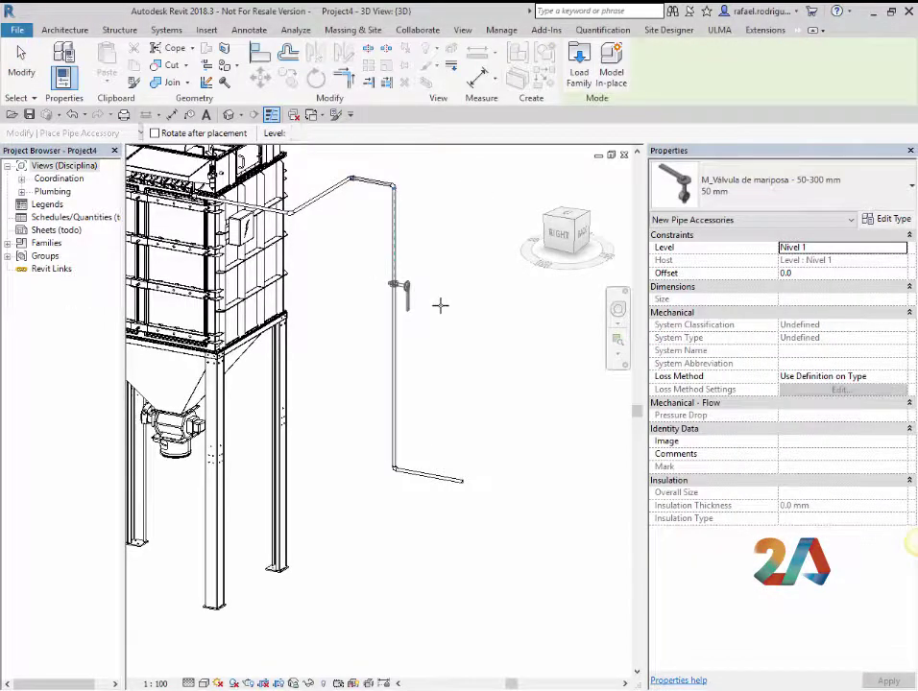
pyautogui.scroll(6, 413, 298)
pyautogui.click(361, 264)
pyautogui.press('Escape')
pyautogui.press('Escape')
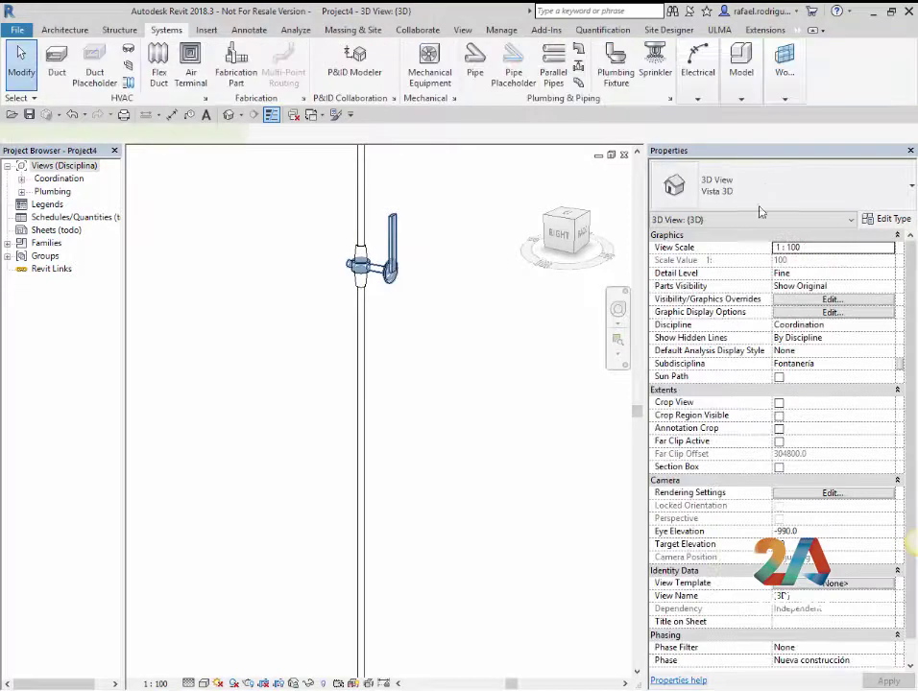
# Resize the vertical-pipe valve, trying 200 mm before settling on 50 mm
pyautogui.click(361, 261)
pyautogui.click(778, 184)
pyautogui.click(729, 379)
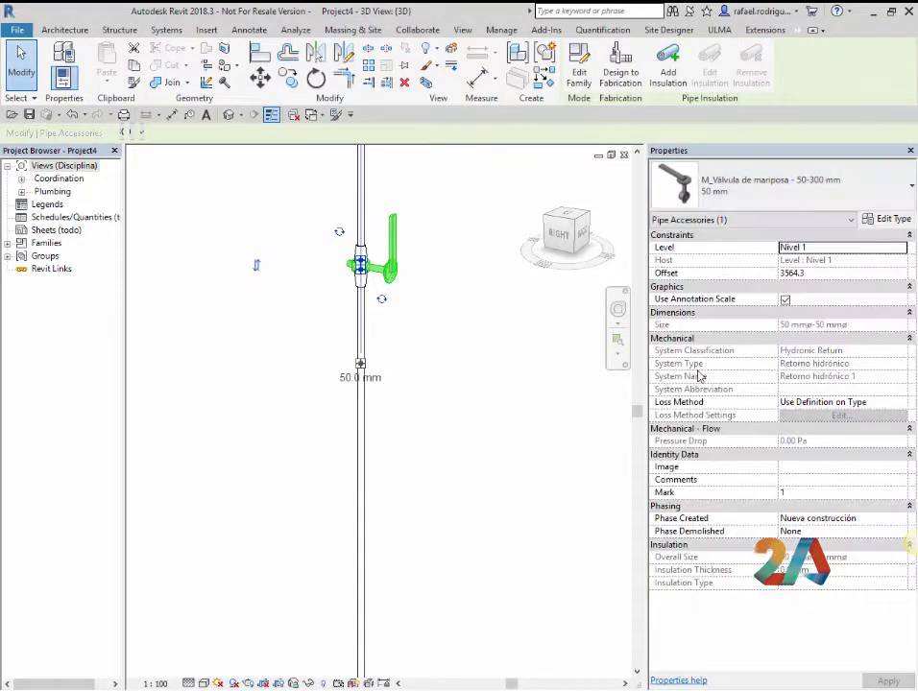
pyautogui.click(454, 337)
pyautogui.click(361, 261)
pyautogui.click(778, 184)
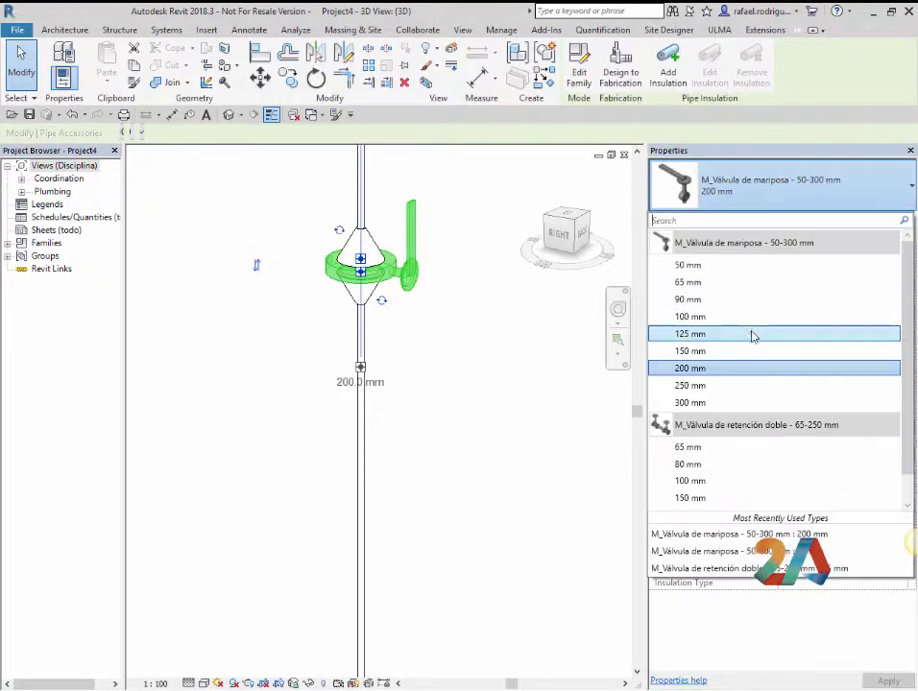
pyautogui.click(727, 273)
pyautogui.click(438, 345)
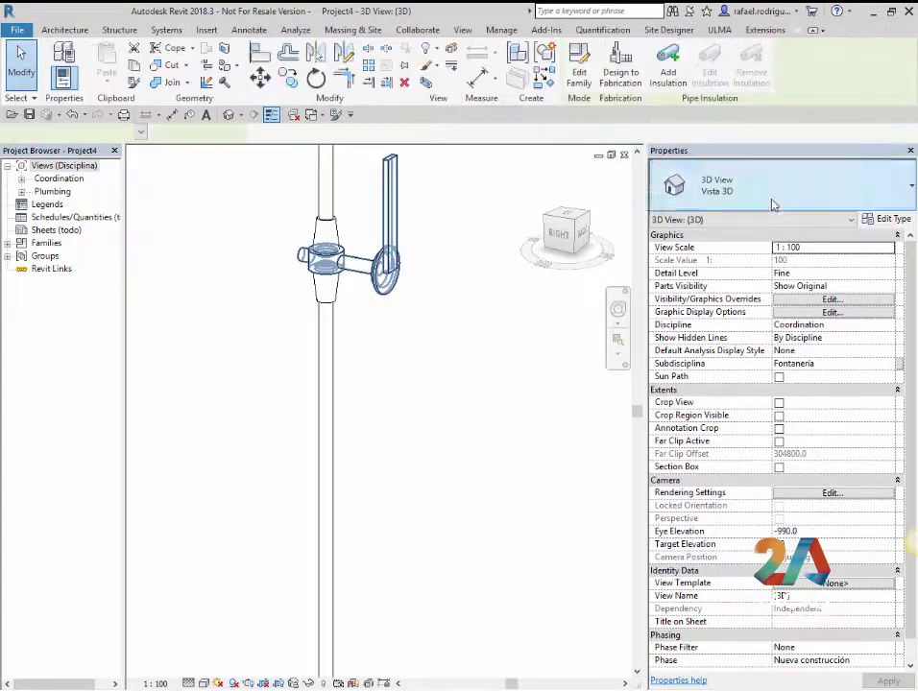
pyautogui.click(361, 261)
pyautogui.click(783, 187)
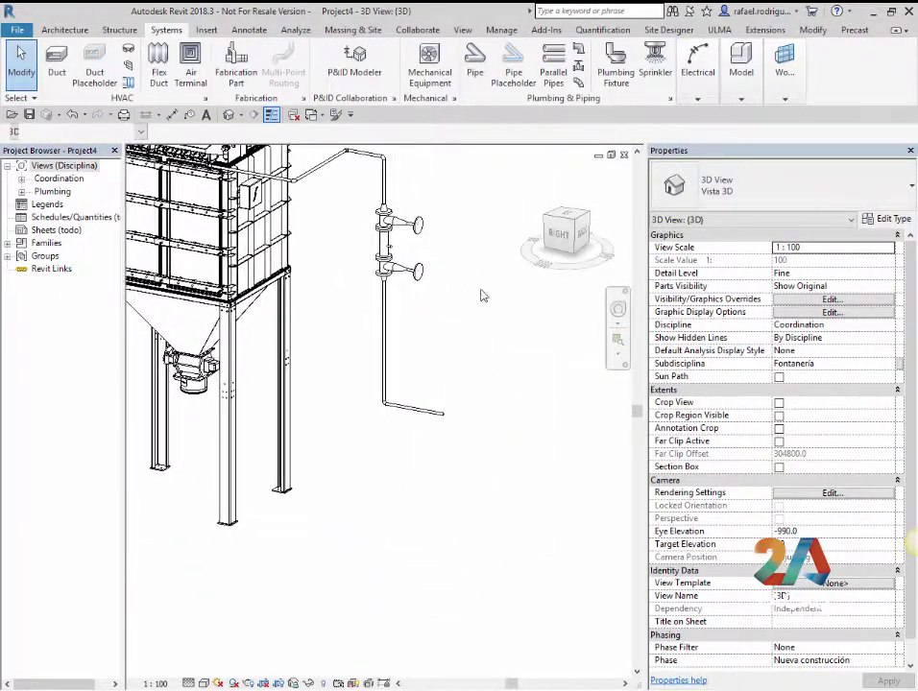
# Place an M_Válvula de mariposa 50 mm valve on the bottom horizontal pipe leg
pyautogui.click(579, 66)
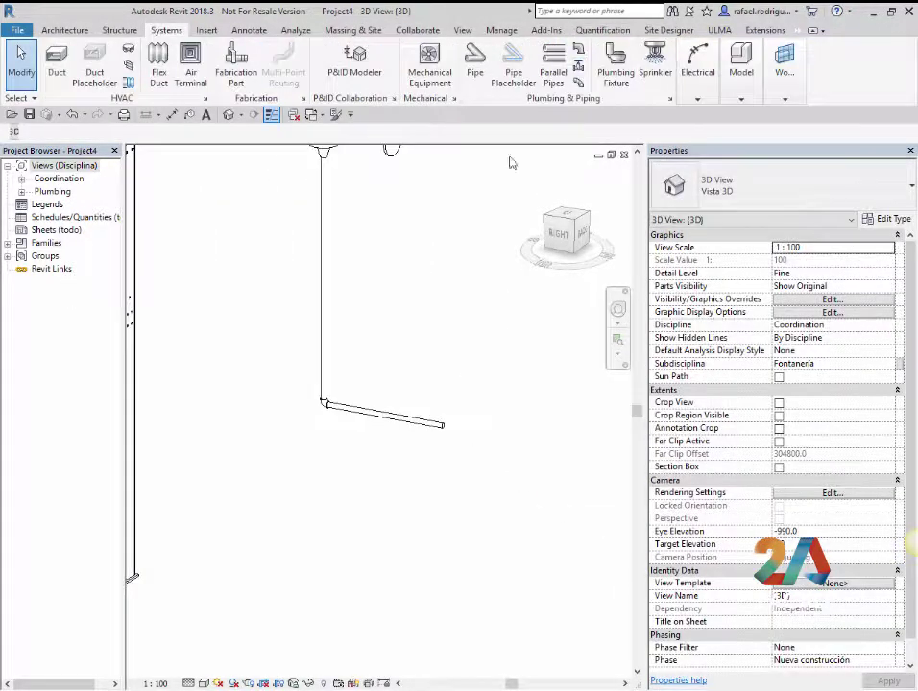
pyautogui.click(580, 73)
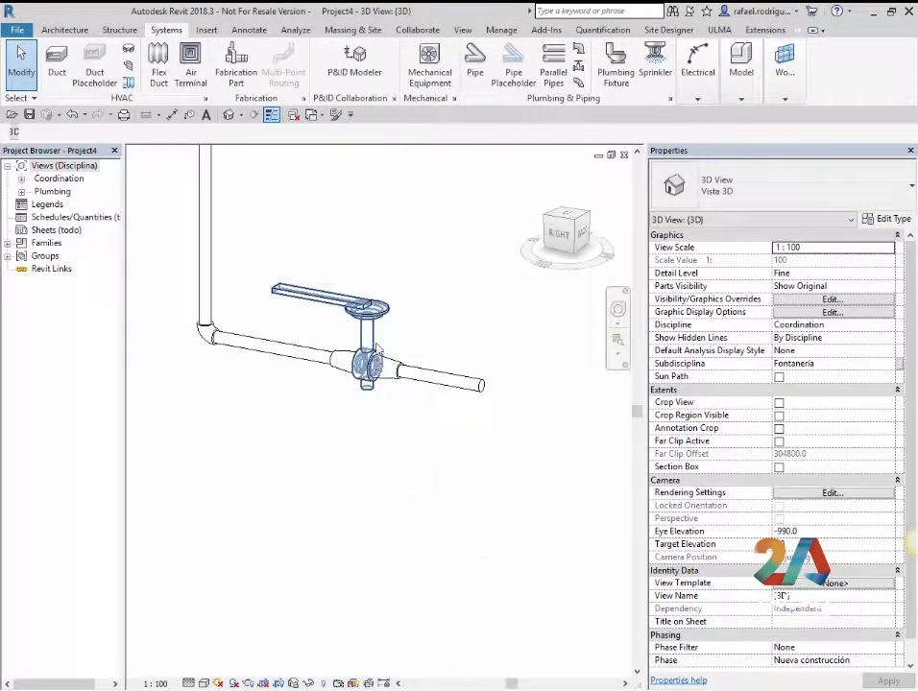
pyautogui.scroll(-2, 437, 289)
pyautogui.scroll(-2, 448, 336)
pyautogui.scroll(-2, 422, 364)
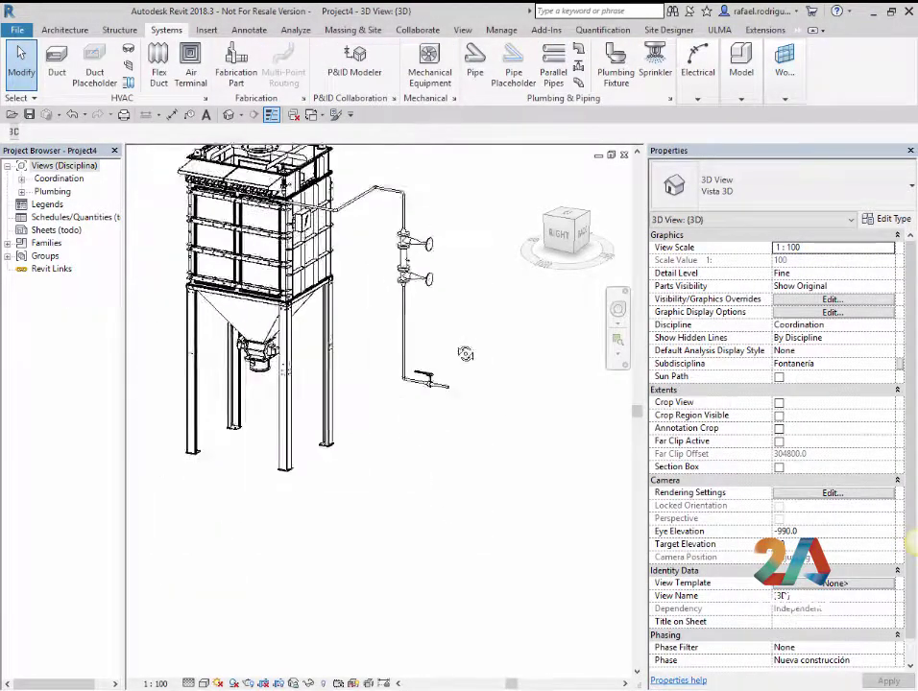